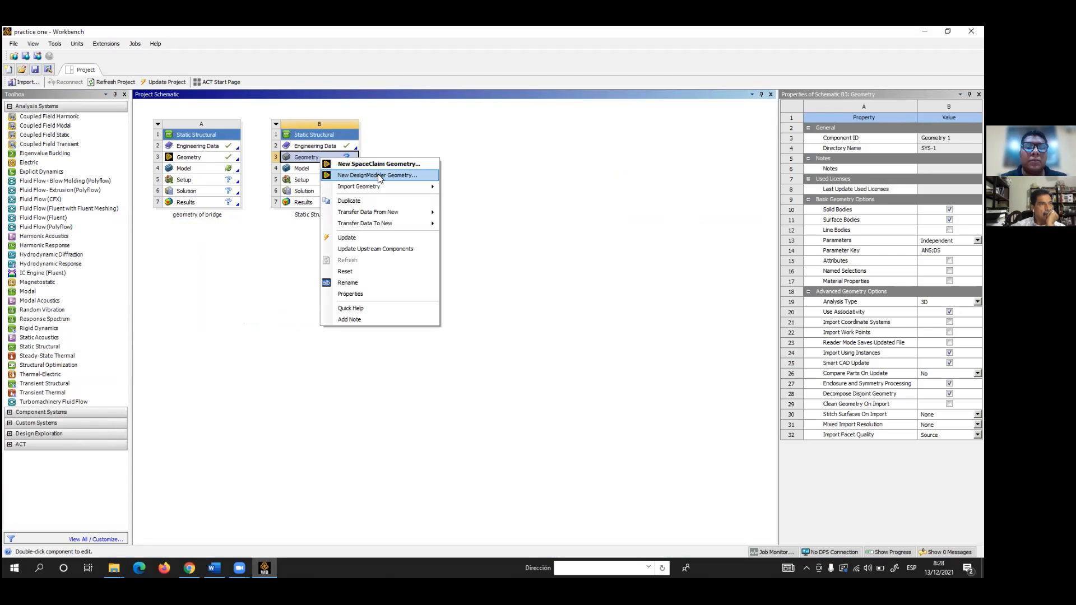
# - Open DesignModeler for the second Static Structural system's geometry, and start sketching on the XYPlane viewed face-on
pyautogui.click(379, 176)
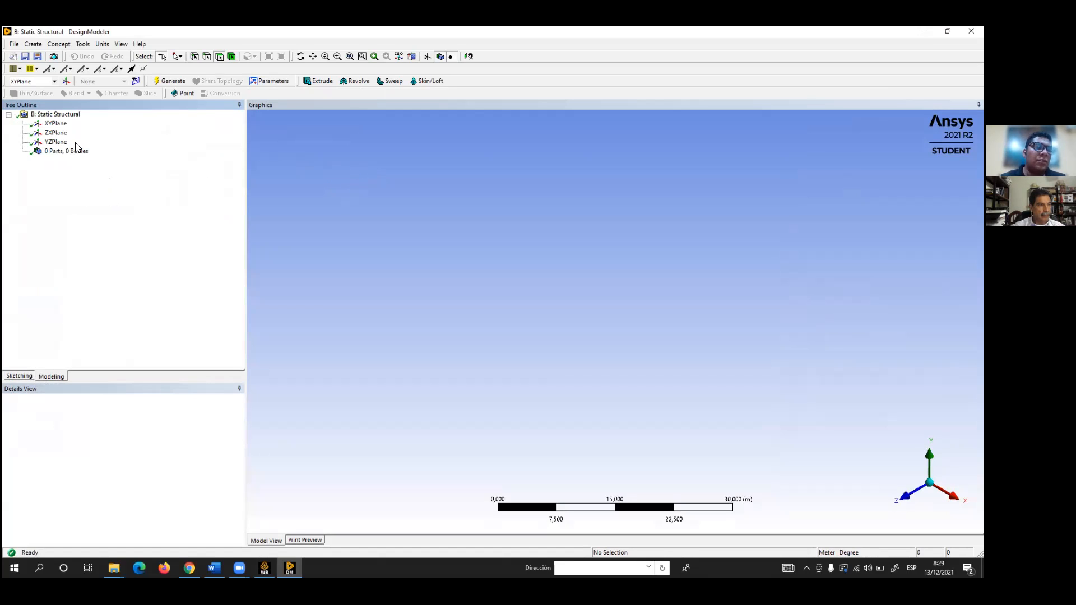
pyautogui.click(55, 125)
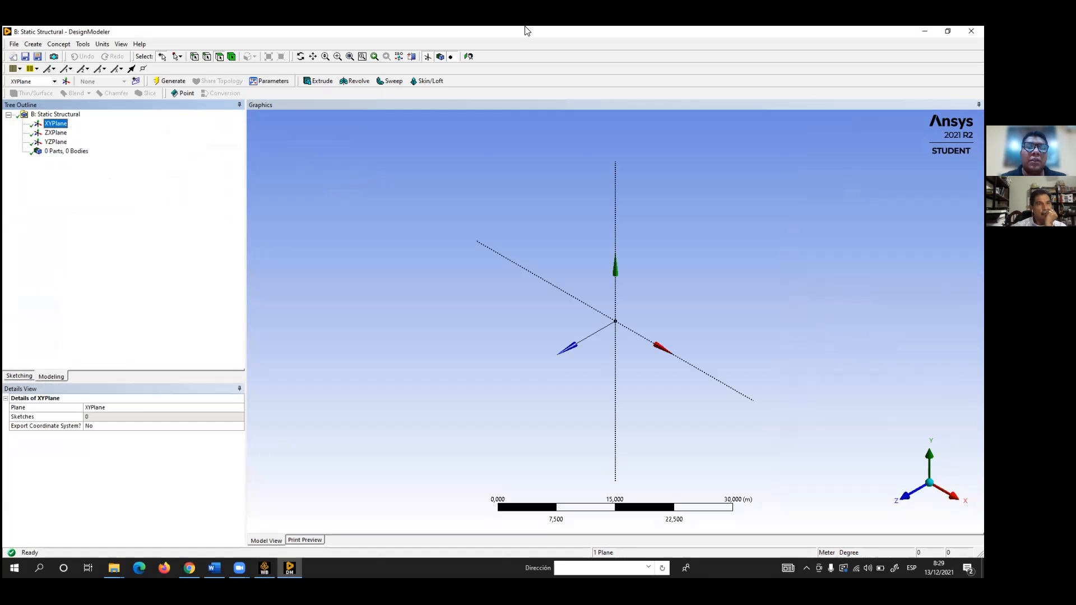
pyautogui.click(469, 57)
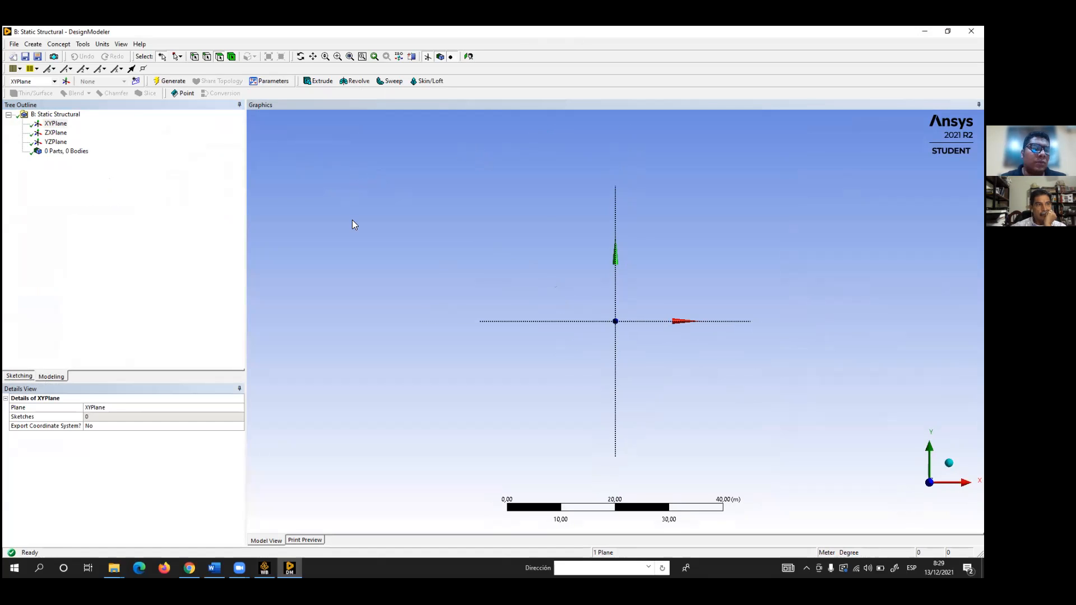
pyautogui.click(20, 376)
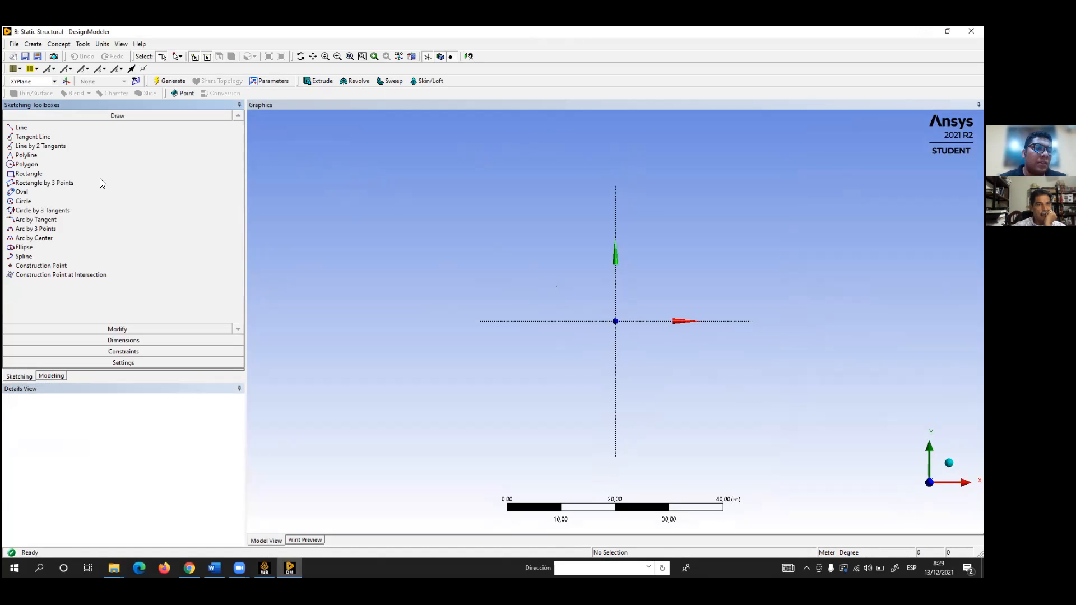
pyautogui.click(32, 177)
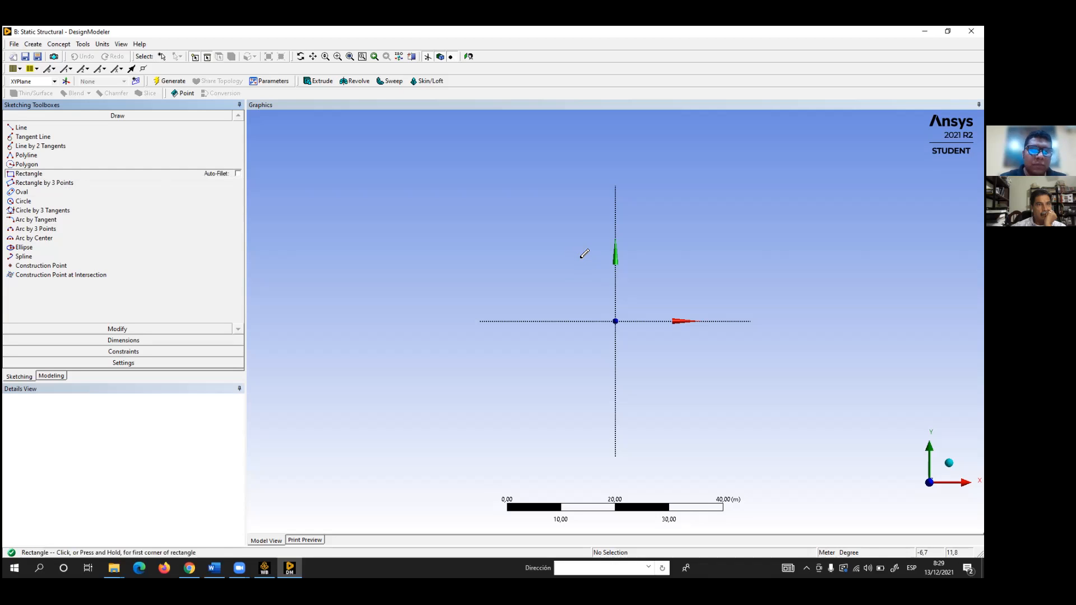
pyautogui.scroll(1, 684, 288)
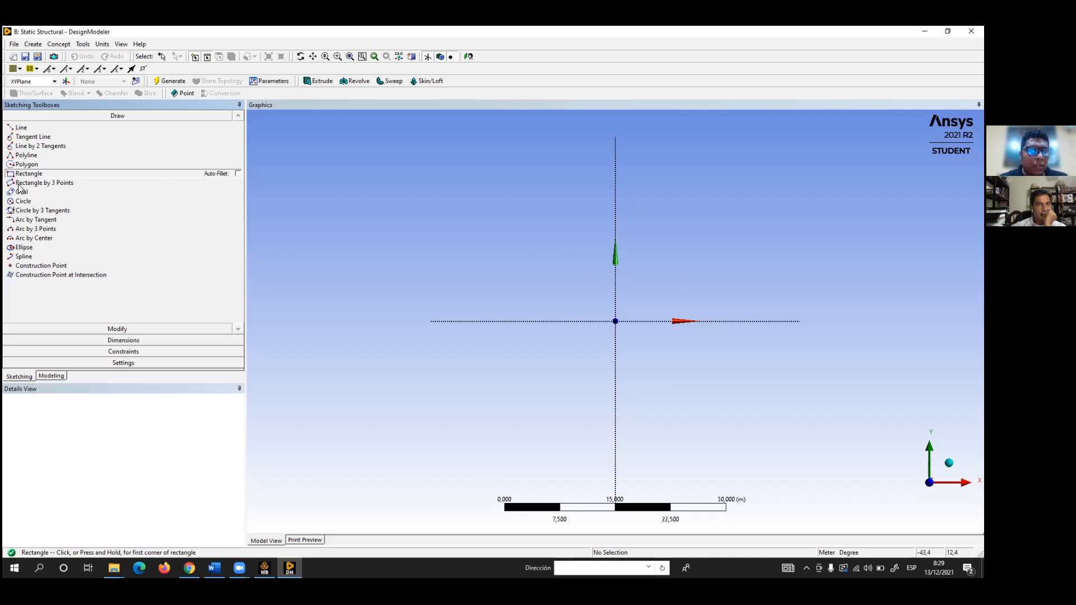
pyautogui.scroll(1, 701, 313)
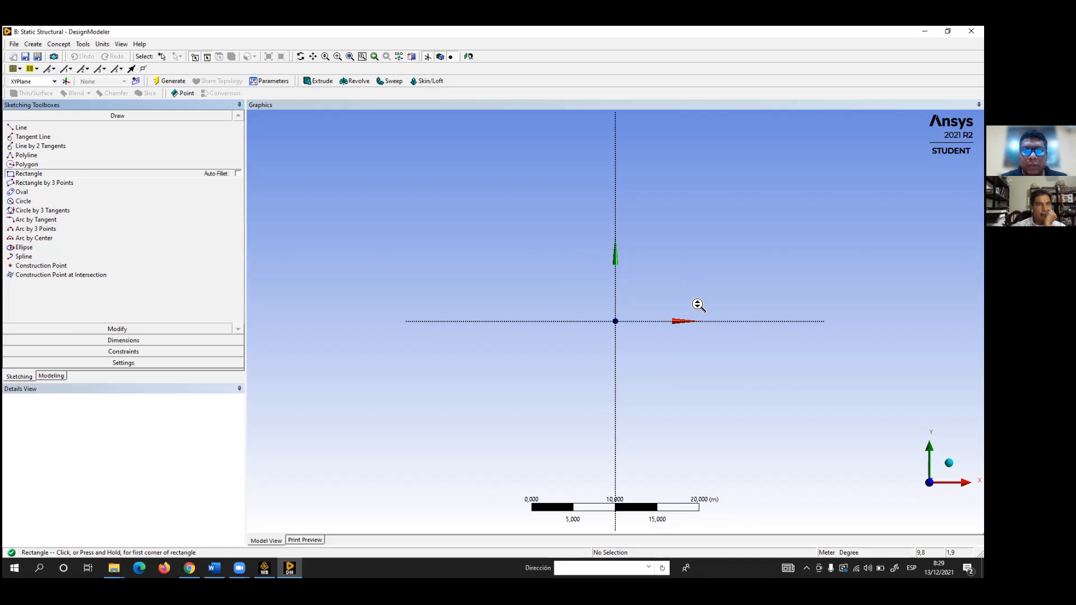
pyautogui.click(616, 321)
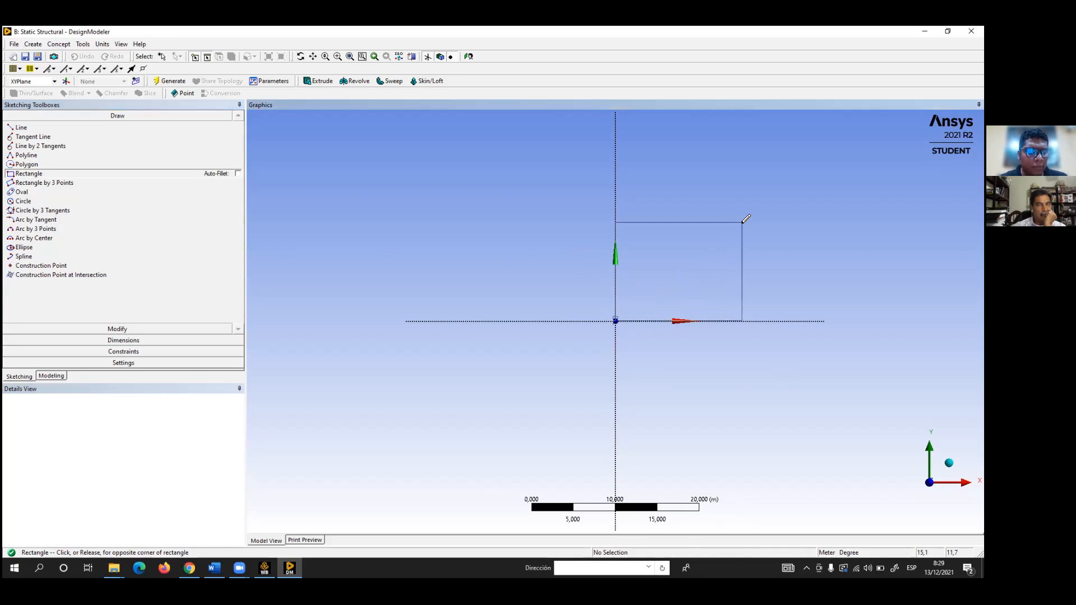
pyautogui.click(742, 223)
pyautogui.press('Escape')
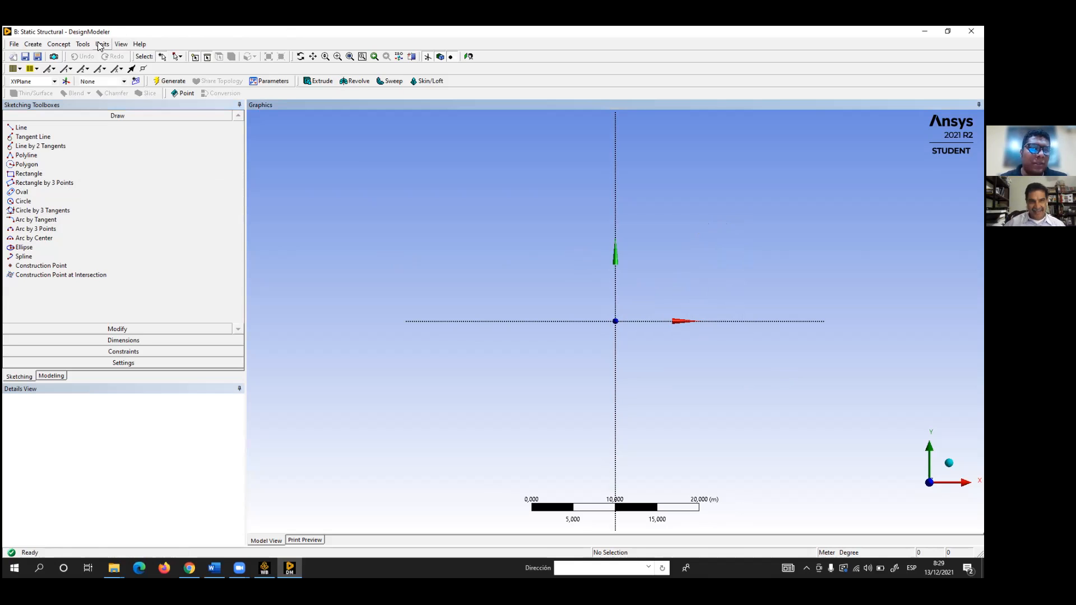
# - Switch to the FinElem_Ch4_GeomModelling2021.pdf slides in Chrome and check the plate-with-hole example's dimensions and units
pyautogui.click(190, 568)
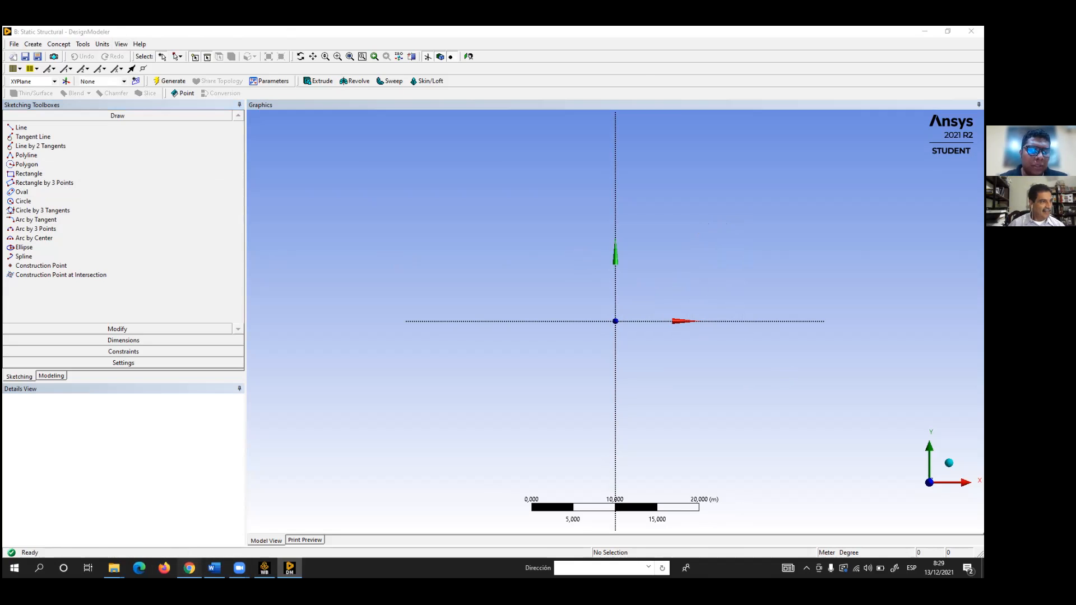
pyautogui.scroll(10, 431, 332)
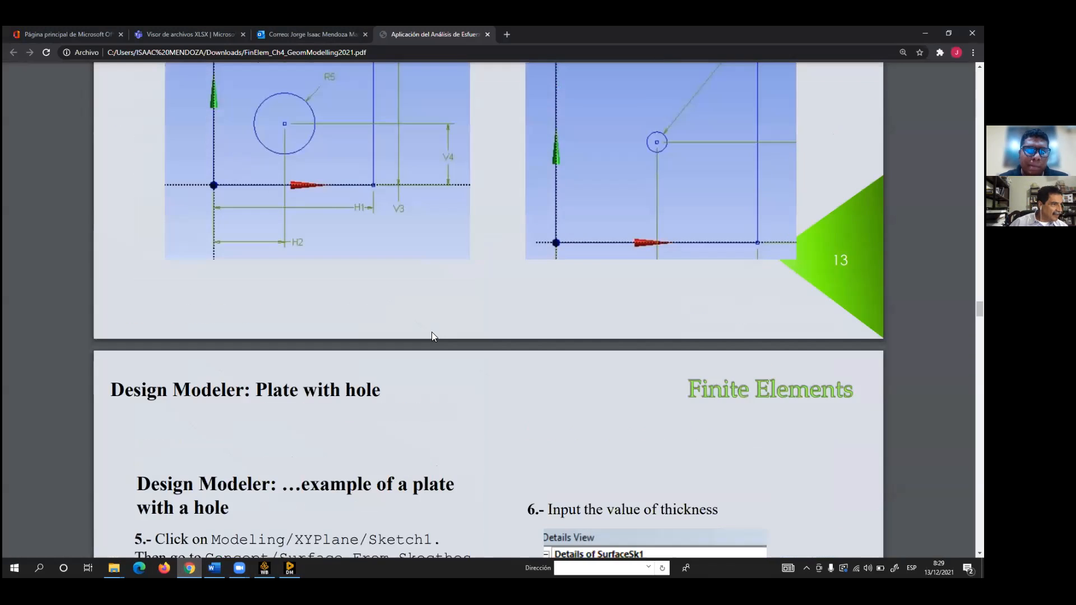
pyautogui.scroll(-3, 673, 207)
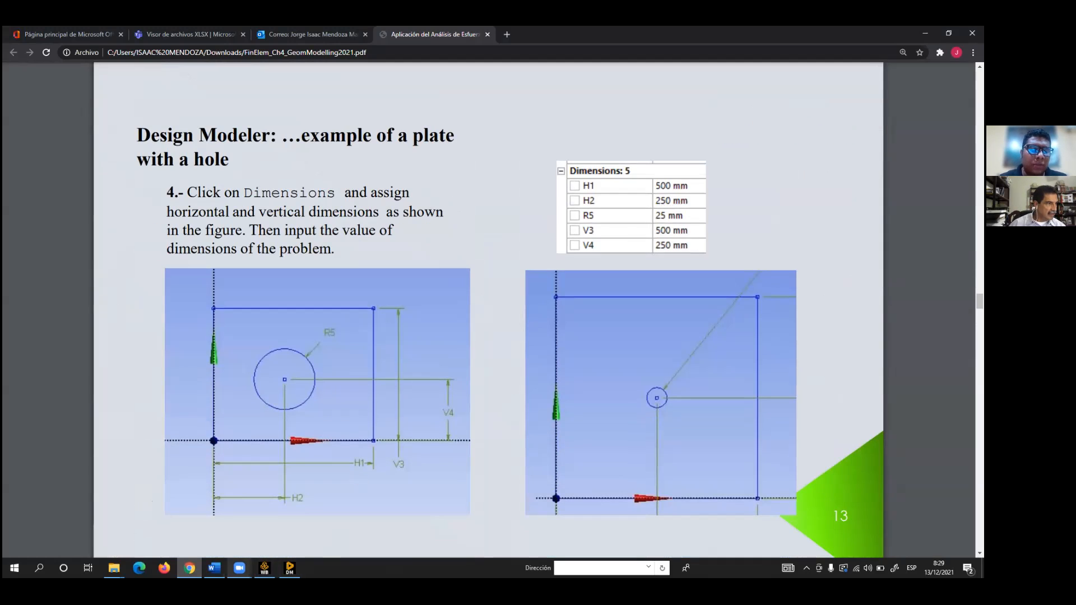
# - Return to DesignModeler and set the length unit to millimeter
pyautogui.moveTo(239, 568)
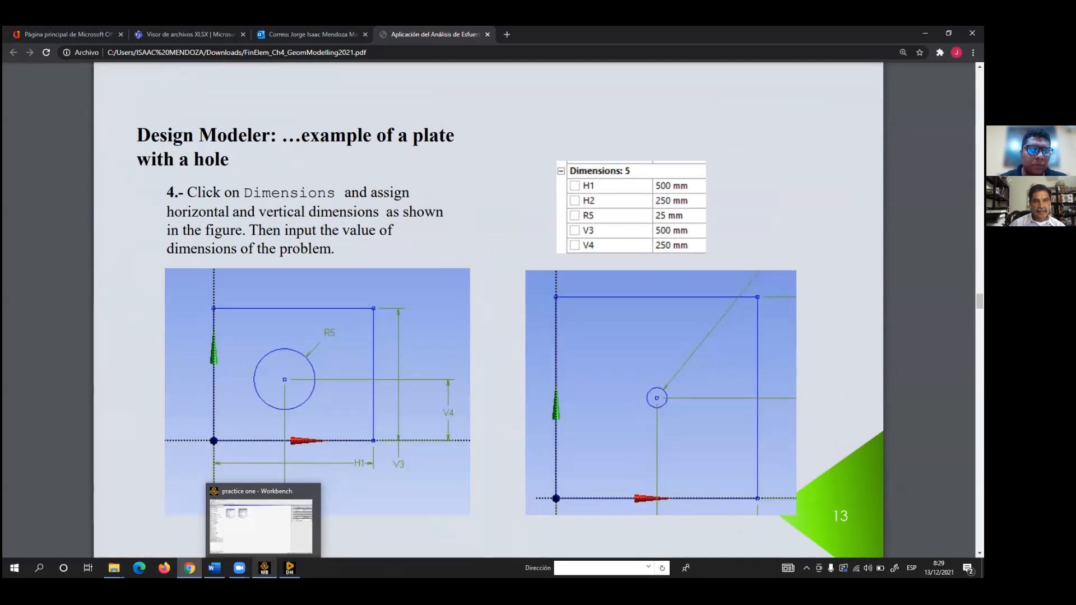
pyautogui.moveTo(290, 568)
pyautogui.click(291, 537)
pyautogui.click(103, 44)
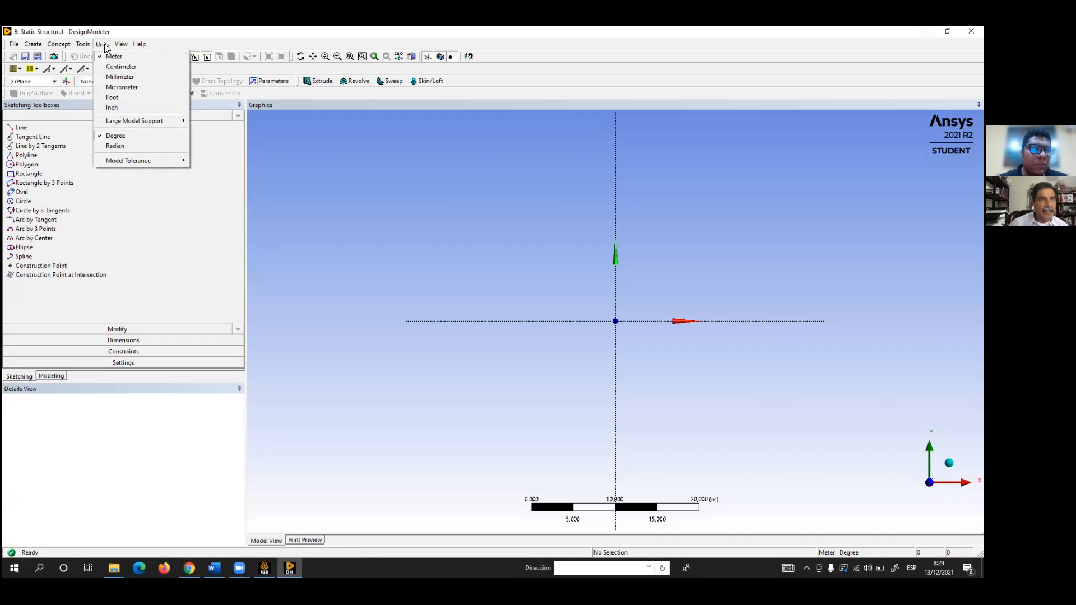
pyautogui.click(116, 78)
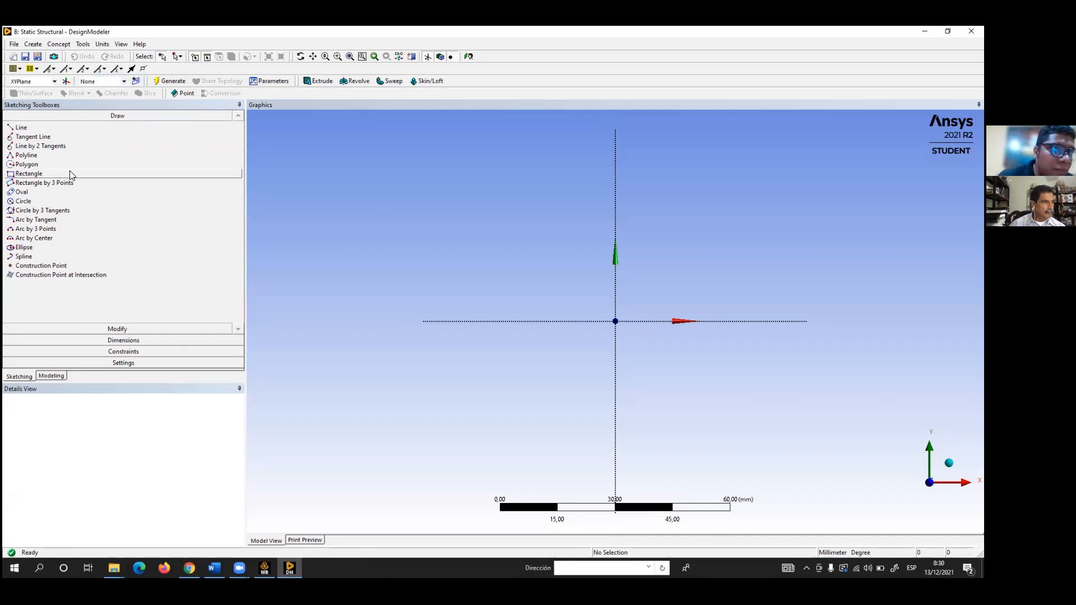
# - Sketch a rectangle on the XYPlane from the origin, about 35 mm wide and 30 mm high
pyautogui.click(33, 175)
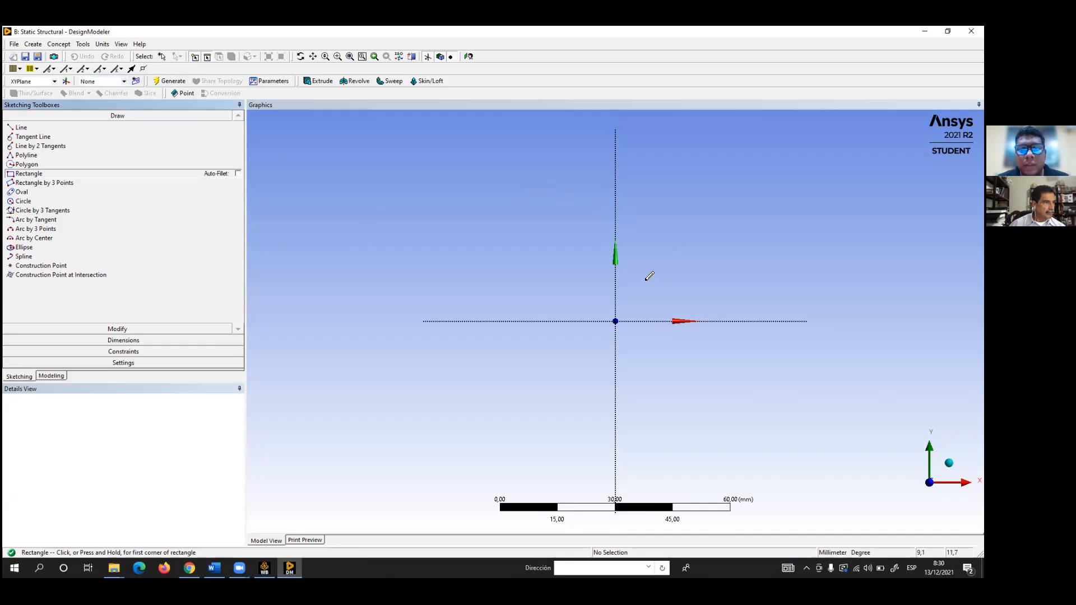
pyautogui.click(616, 320)
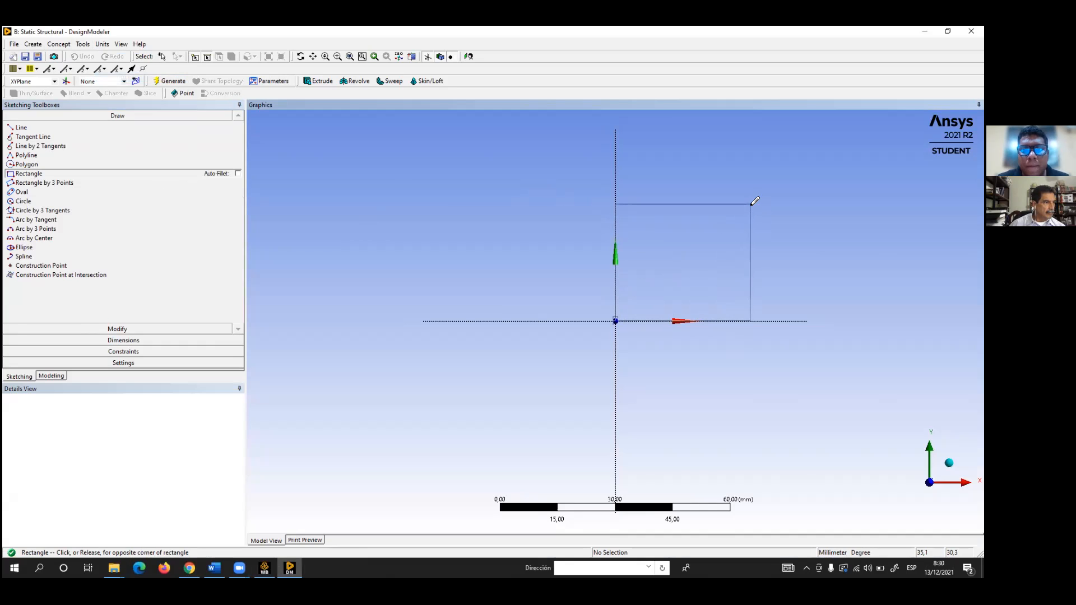
pyautogui.click(751, 205)
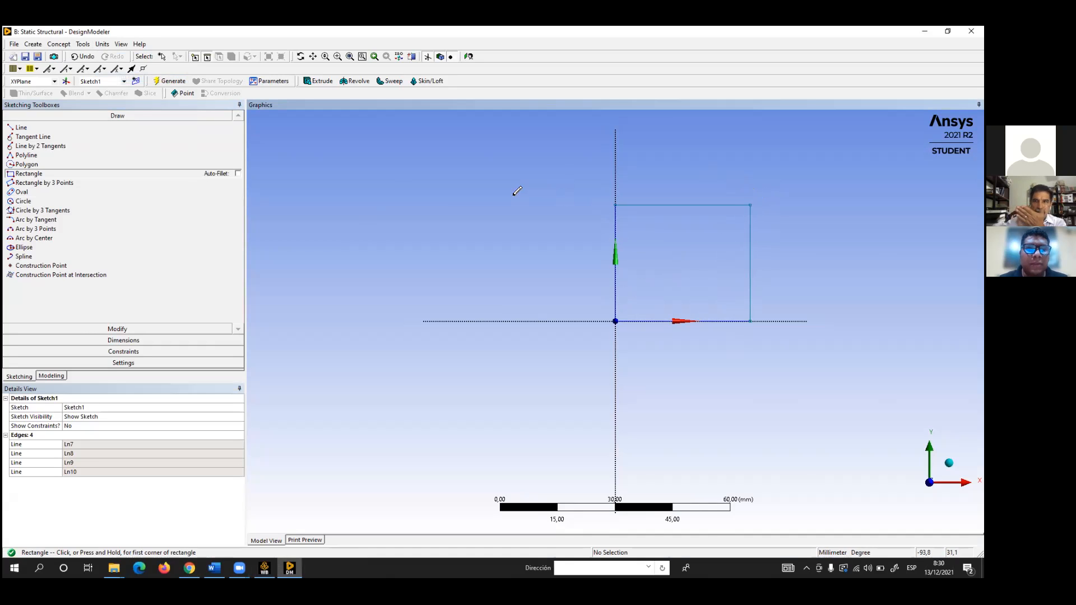
pyautogui.press('Escape')
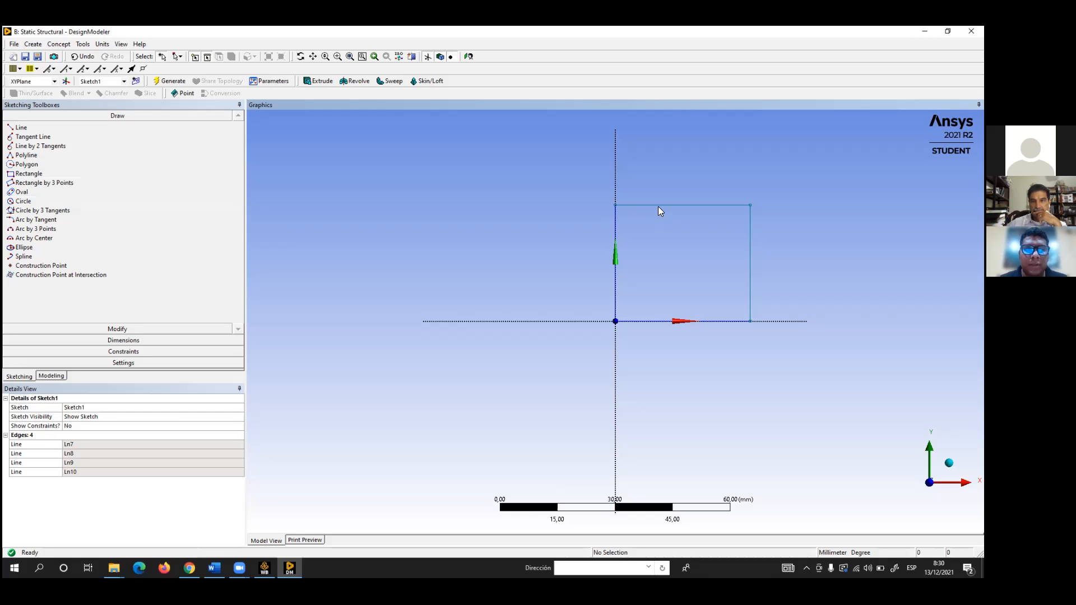
# - Delete all four edges of the sketched rectangle
pyautogui.click(751, 254)
pyautogui.keyDown('ctrl'); pyautogui.click(717, 205); pyautogui.keyUp('ctrl')
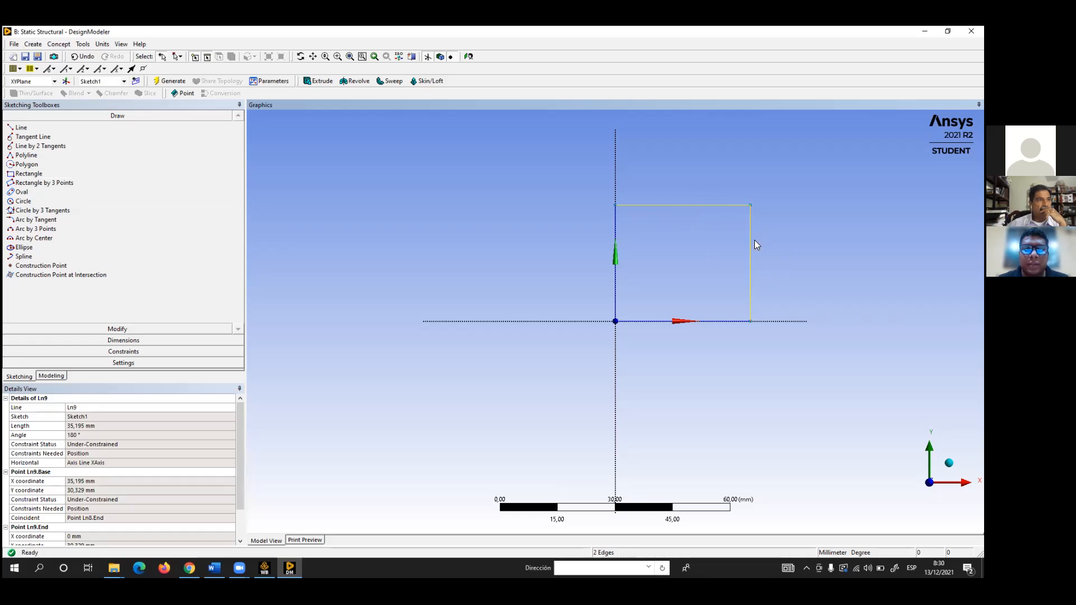
pyautogui.keyDown('ctrl'); pyautogui.click(615, 229); pyautogui.keyUp('ctrl')
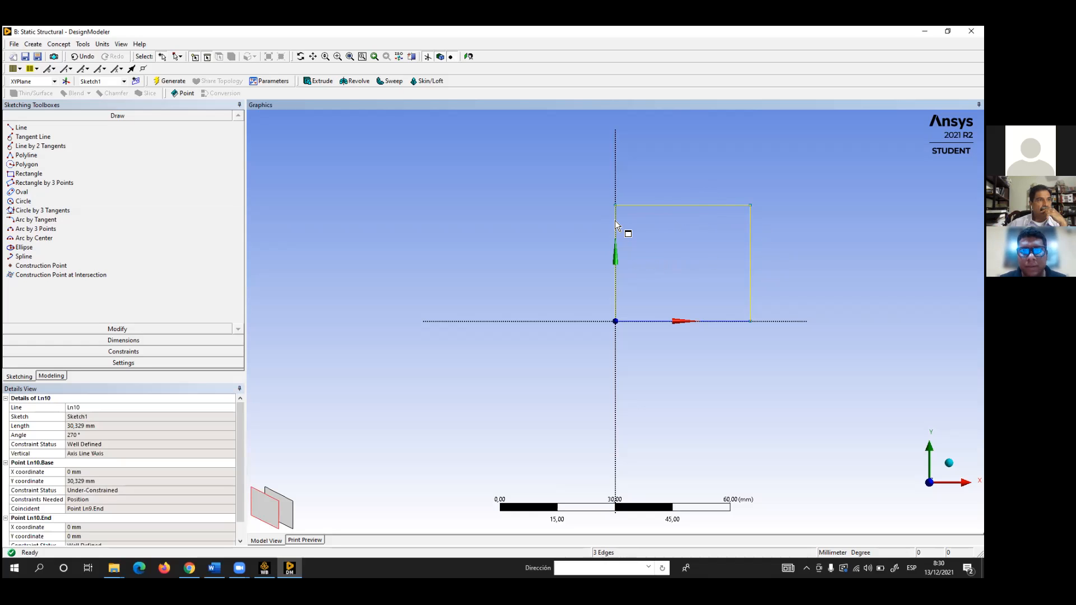
pyautogui.keyDown('ctrl'); pyautogui.click(658, 322); pyautogui.keyUp('ctrl')
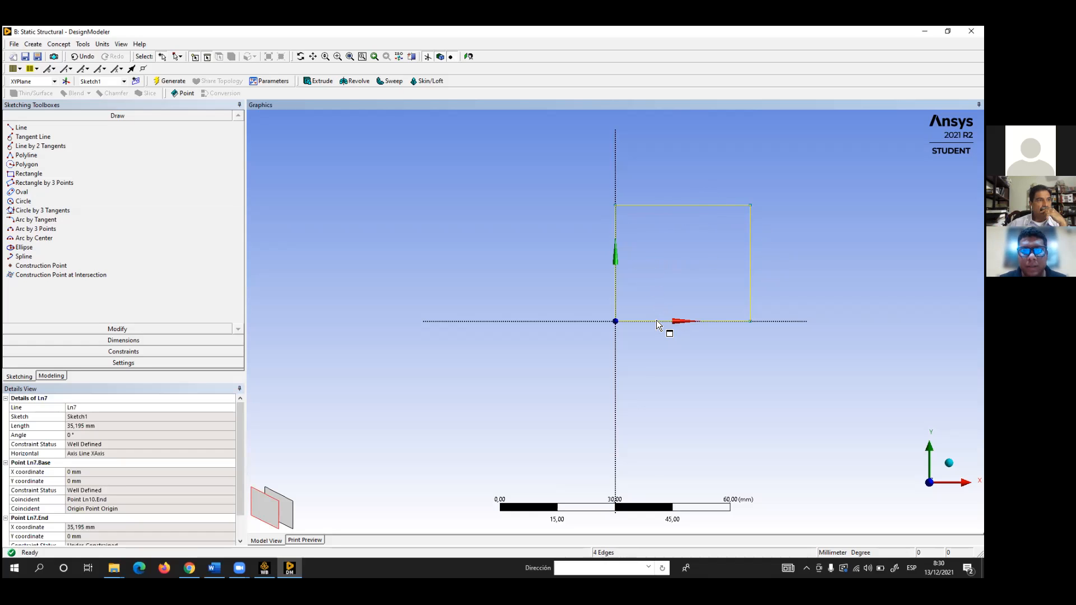
pyautogui.rightClick(684, 258)
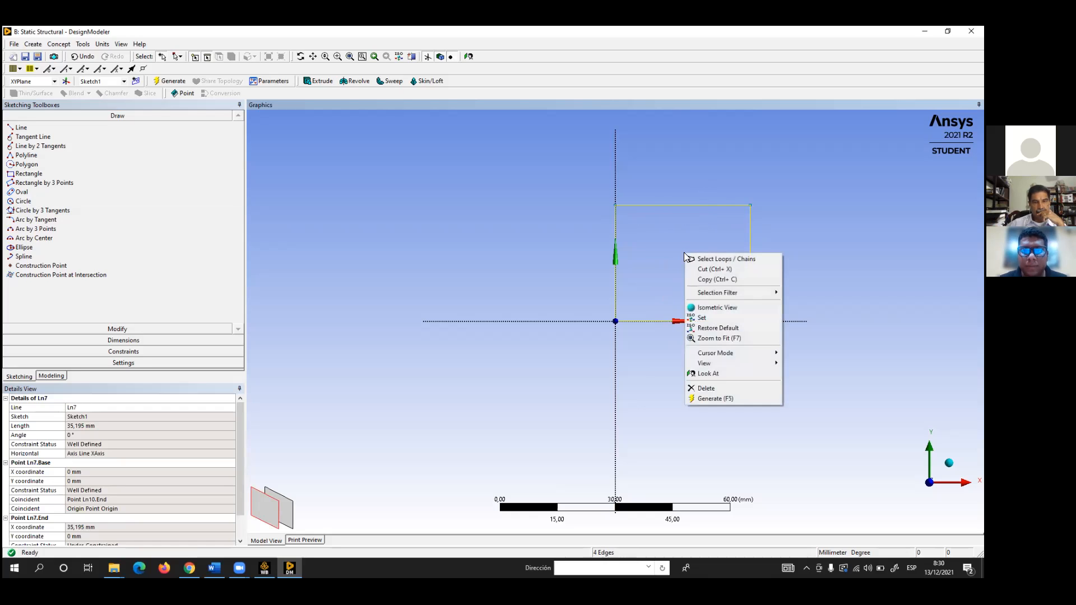
pyautogui.click(705, 388)
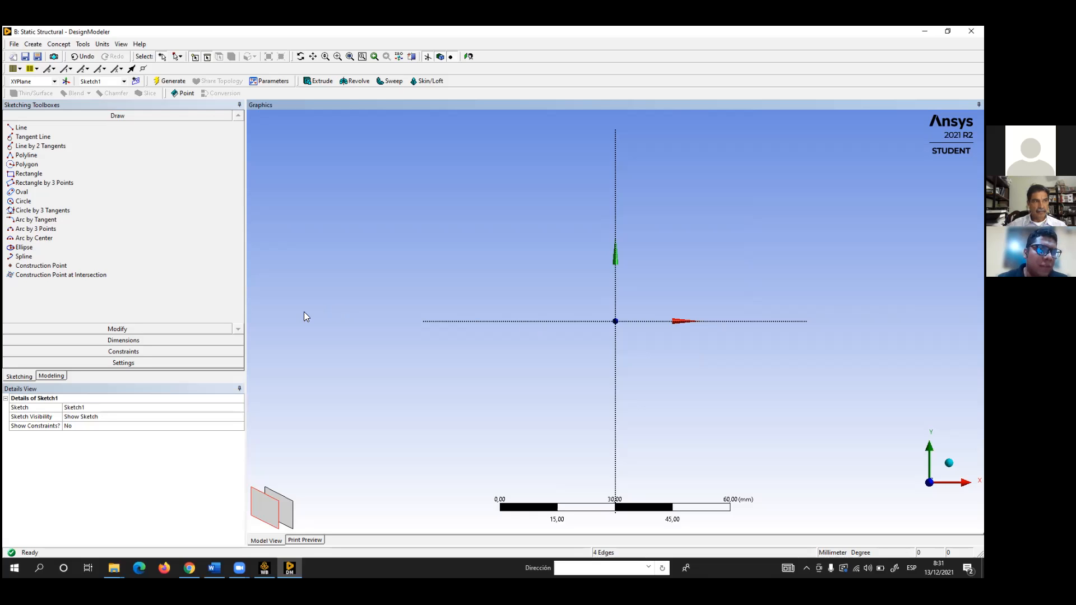
# - Sketch a rectangle from the origin into the positive X and Y quadrant, about 35 mm wide and 31 mm high
pyautogui.click(35, 175)
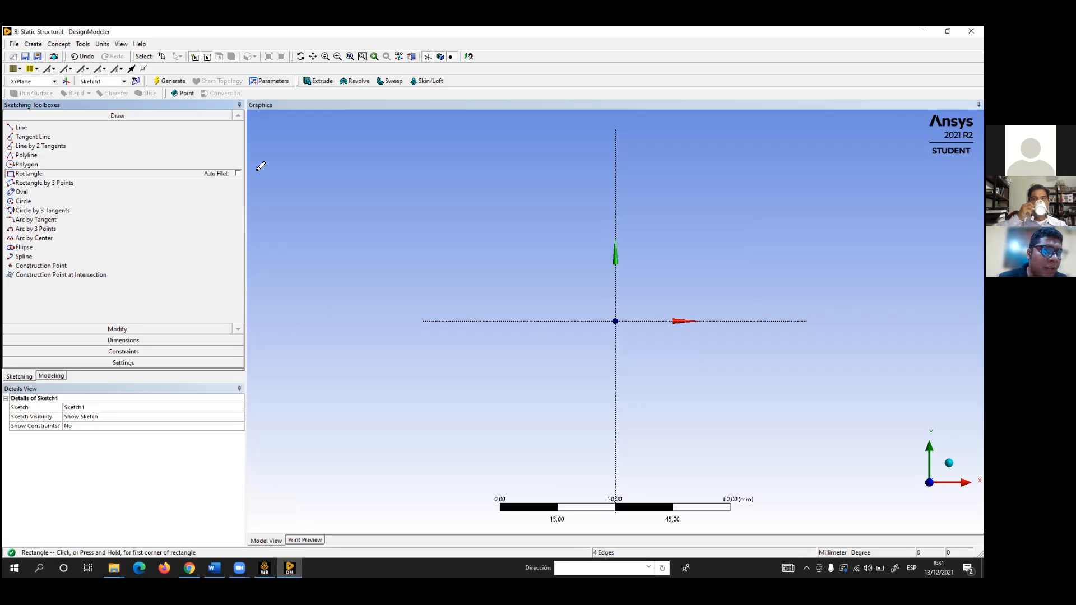
pyautogui.click(616, 322)
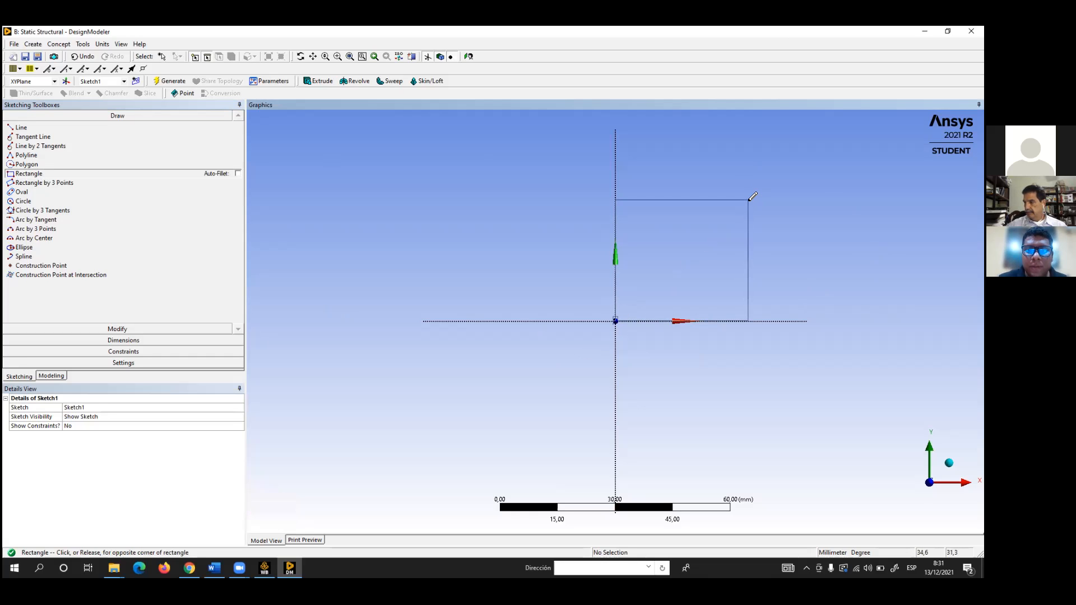
pyautogui.click(749, 200)
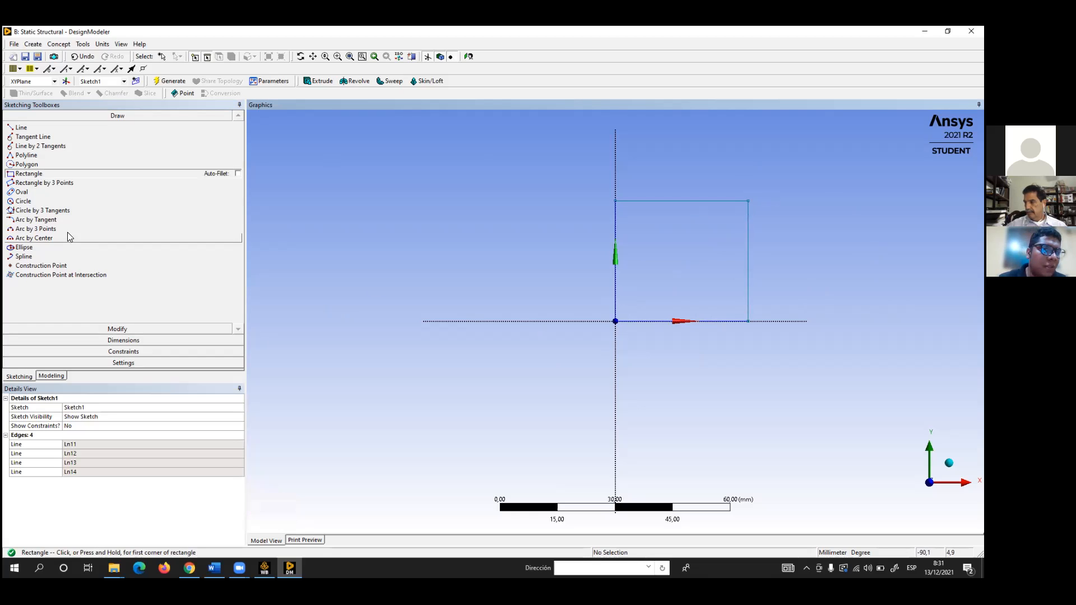
# - Sketch a circle for the hole inside the rectangle, centred near its middle and clear of all edges
pyautogui.click(24, 201)
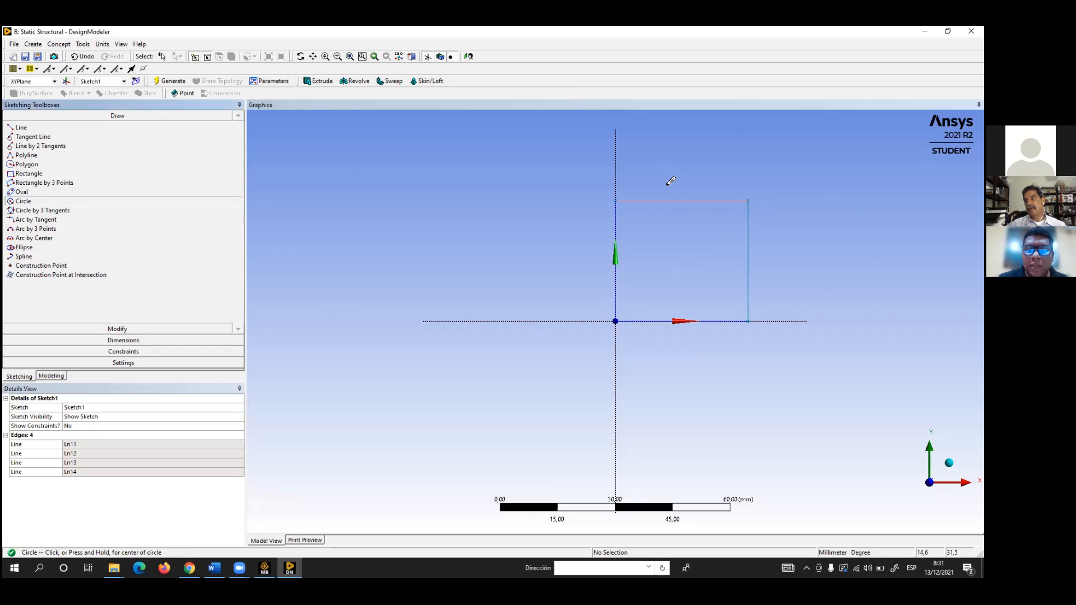
pyautogui.click(677, 258)
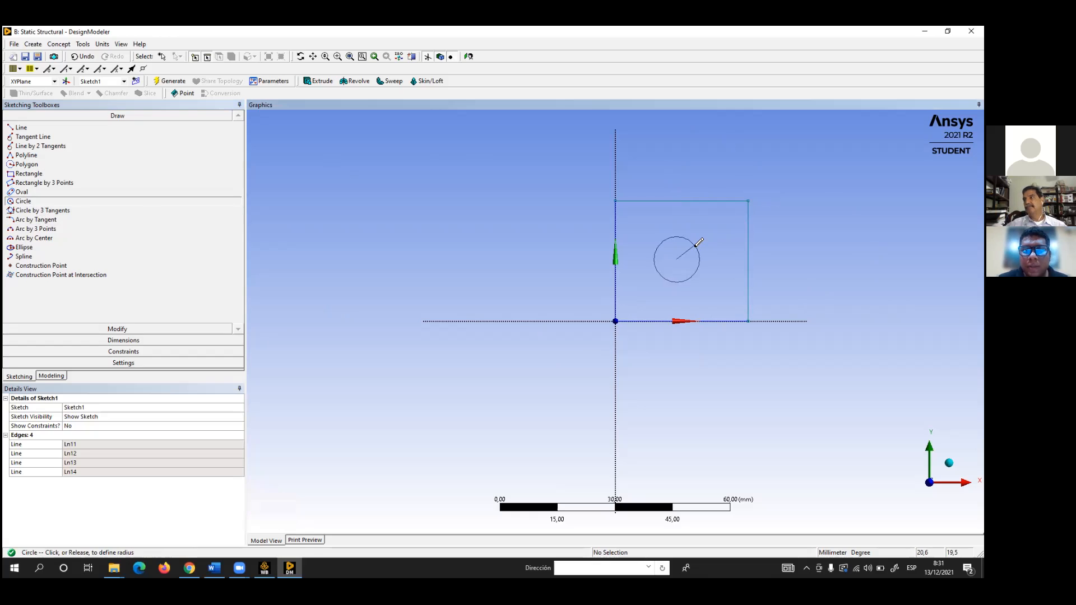
pyautogui.click(700, 242)
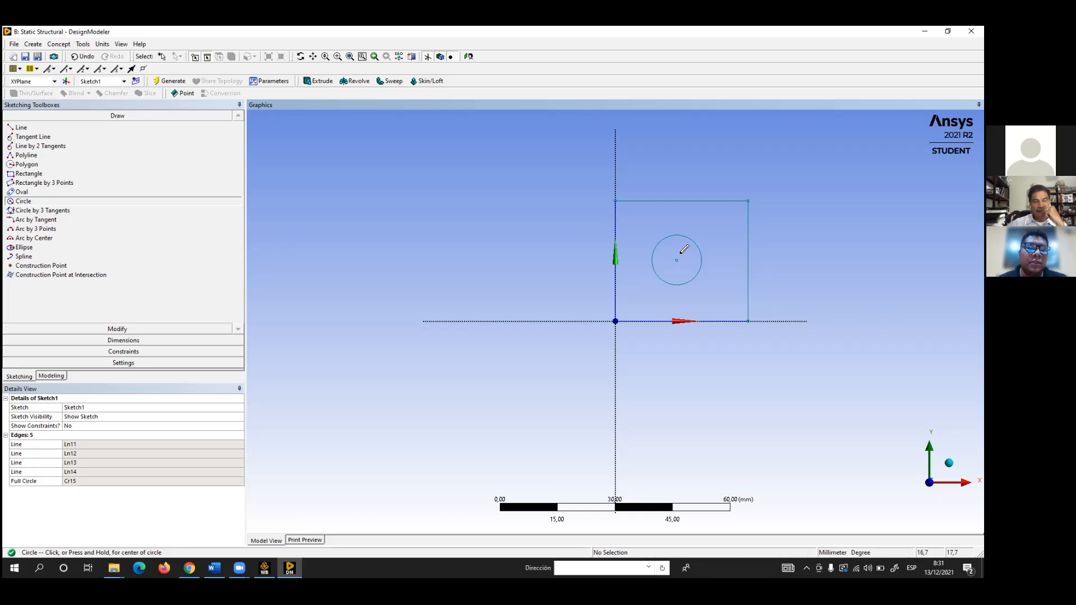
# - Add a horizontal dimension for the rectangle's width from the origin to its right side, placed below the lower edge
pyautogui.click(118, 340)
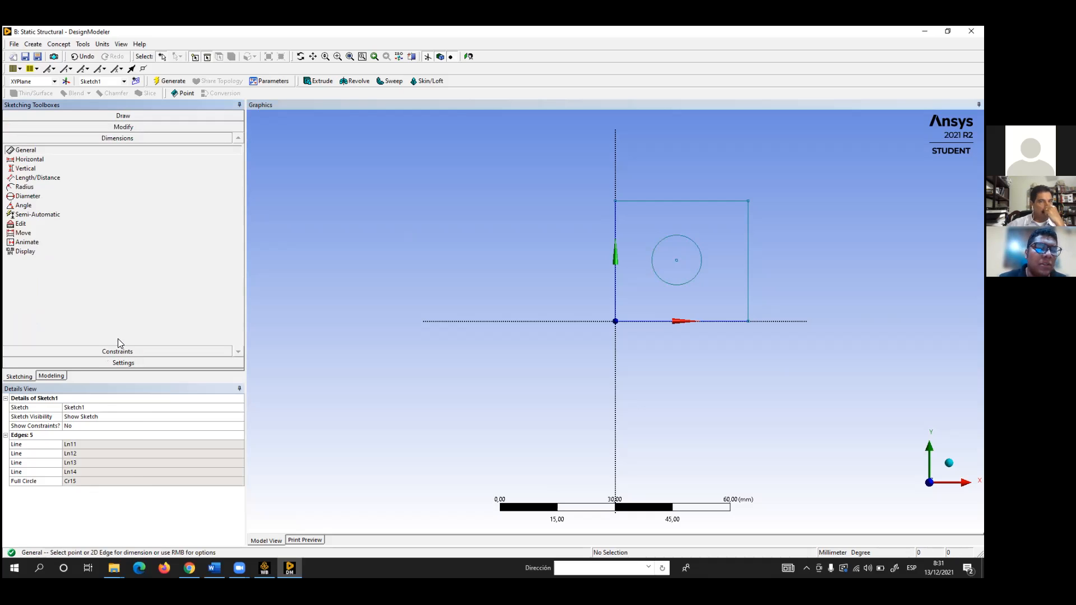
pyautogui.click(32, 163)
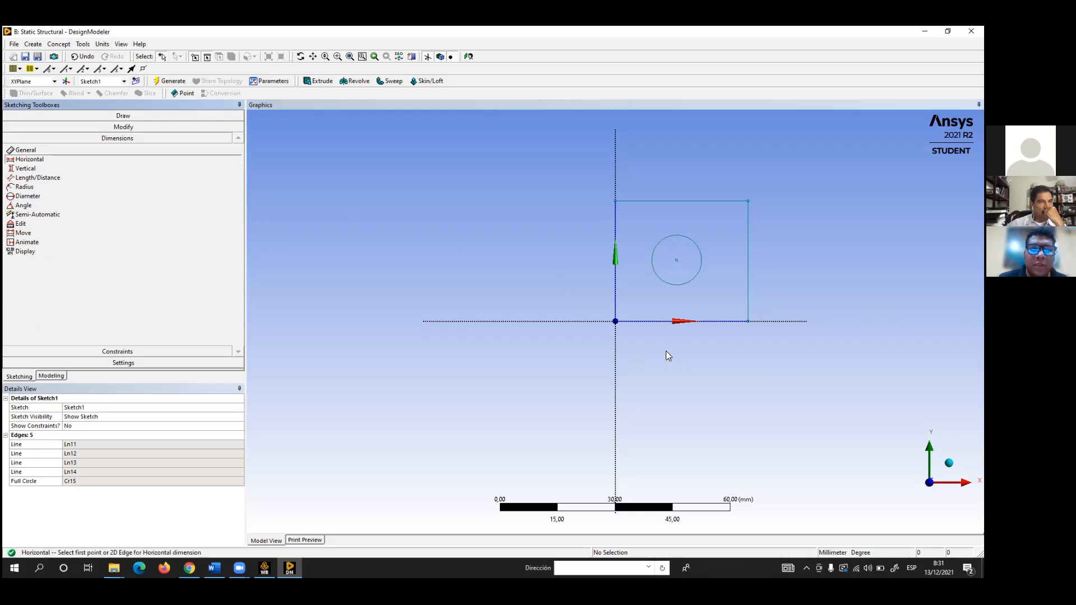
pyautogui.click(615, 321)
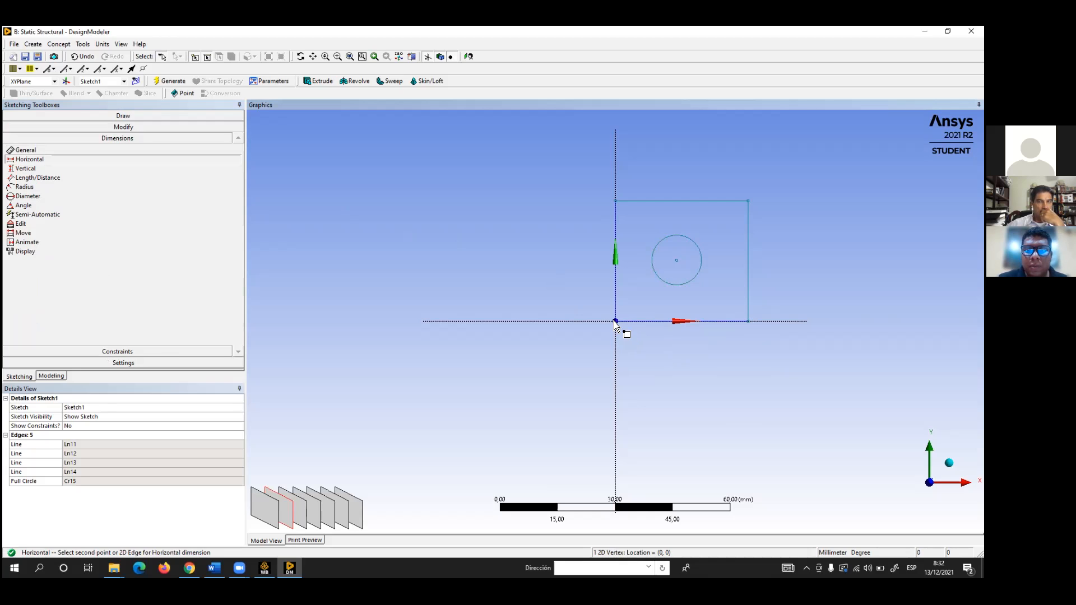
pyautogui.click(749, 321)
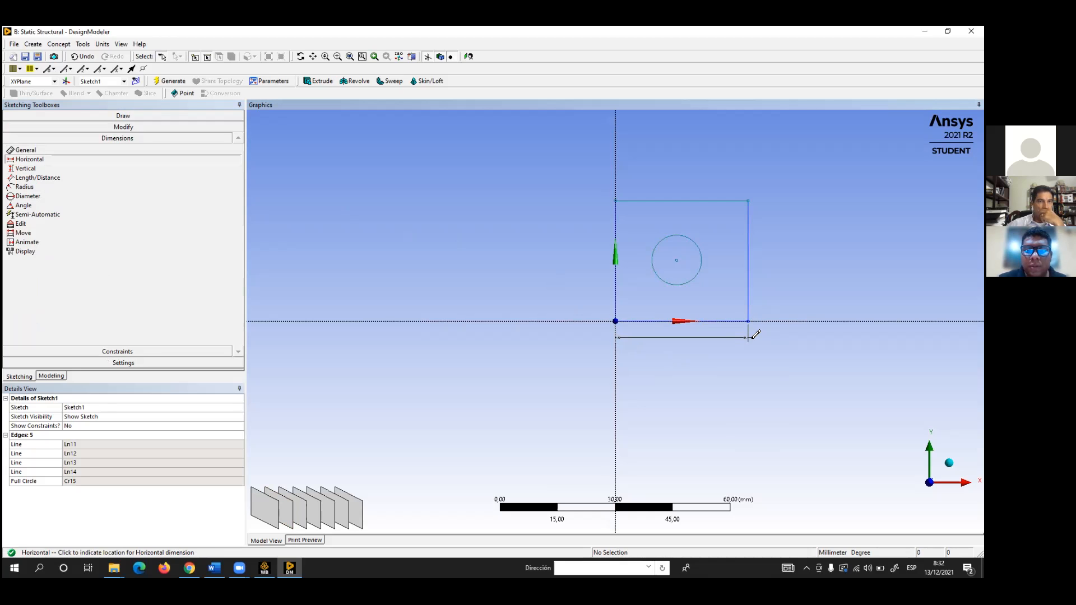
pyautogui.click(755, 338)
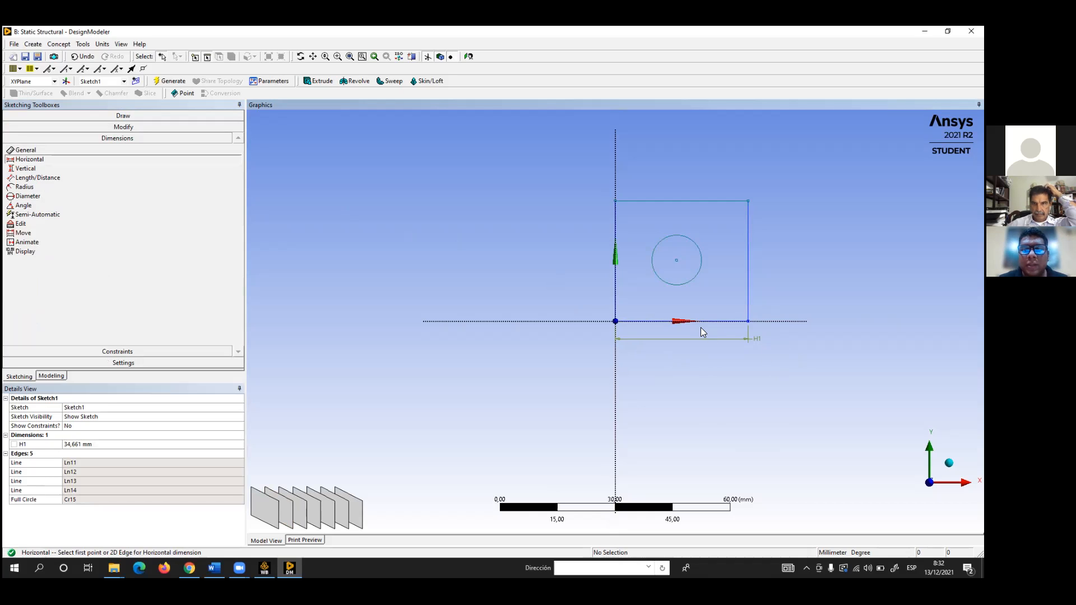
# - Add a horizontal dimension from the origin to the circle's centre, placed below the rectangle's width dimension
pyautogui.click(616, 321)
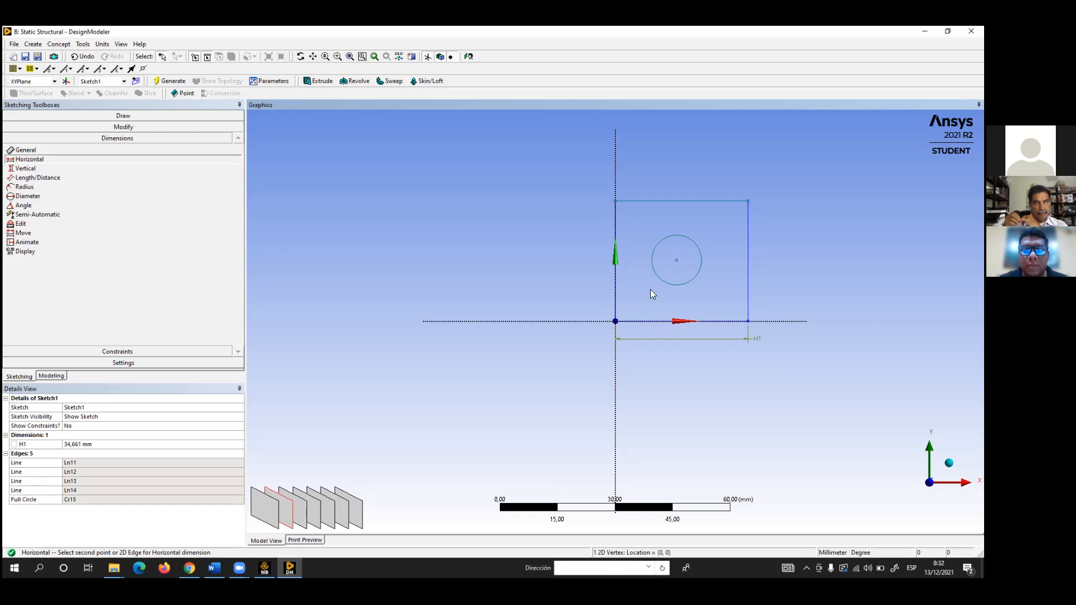
pyautogui.scroll(4, 681, 322)
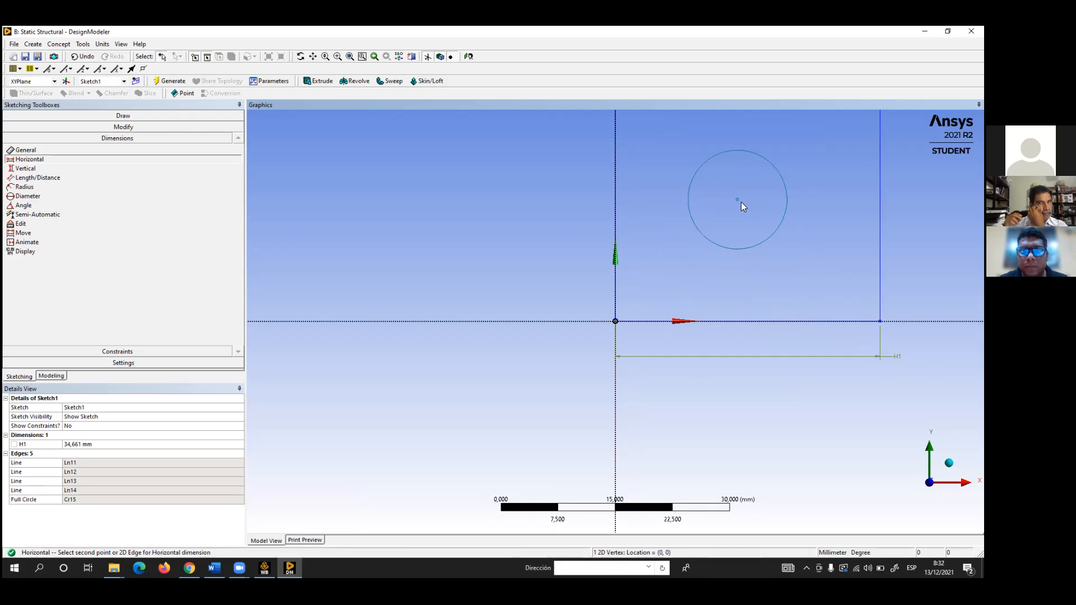
pyautogui.click(738, 200)
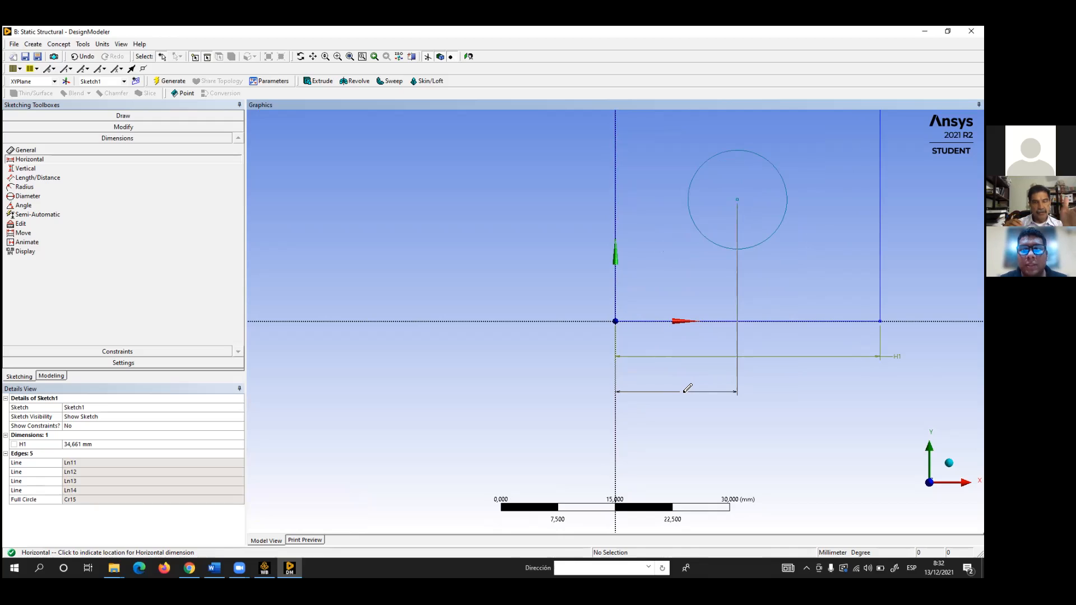
pyautogui.click(689, 388)
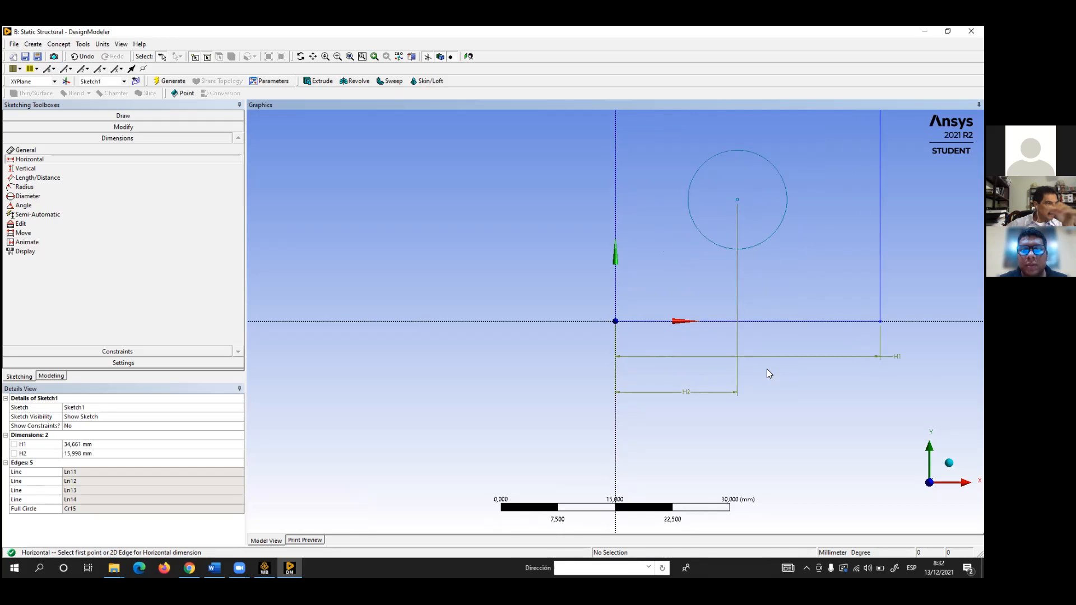
pyautogui.scroll(-1, 574, 335)
pyautogui.scroll(-1, 571, 335)
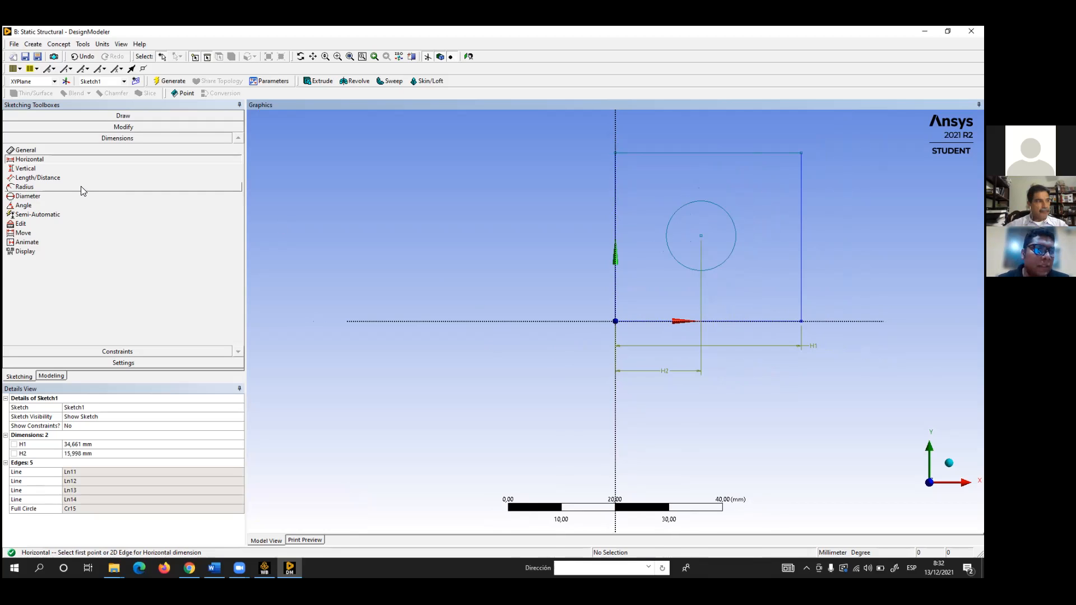
pyautogui.click(34, 170)
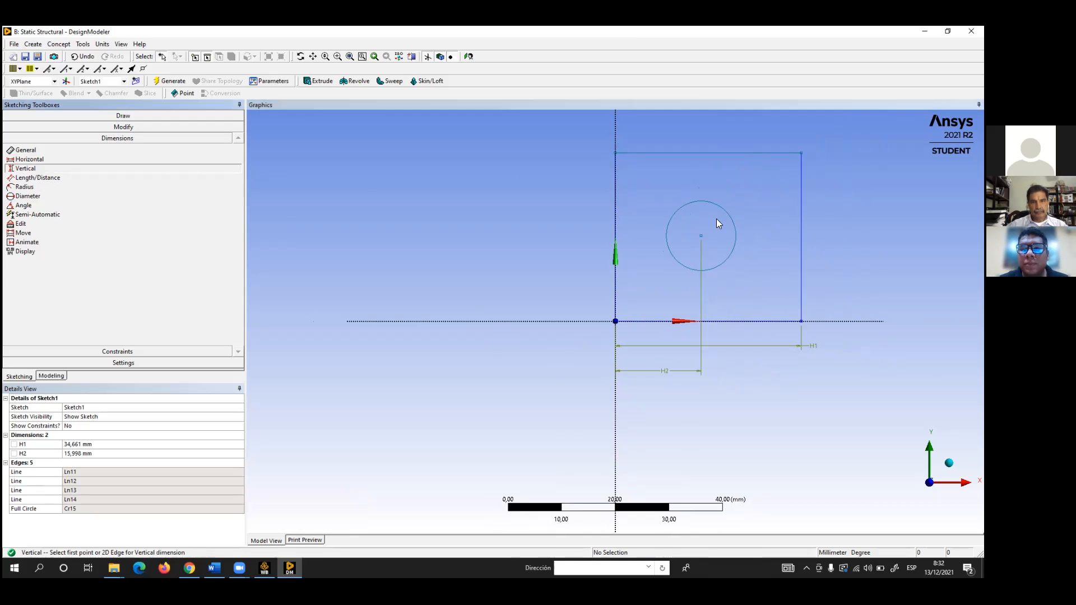
pyautogui.click(801, 151)
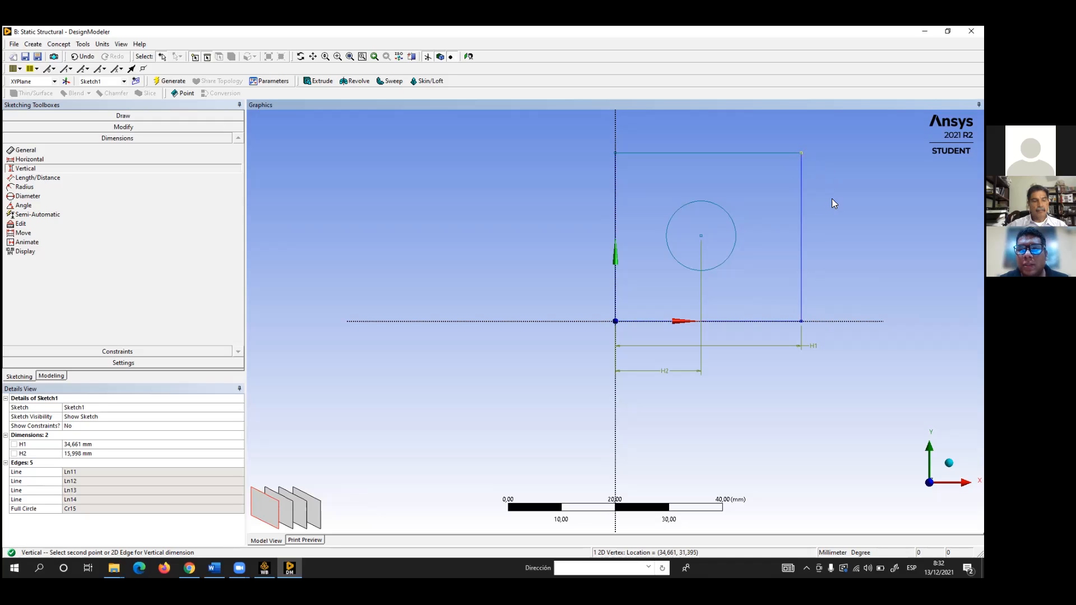
pyautogui.click(800, 153)
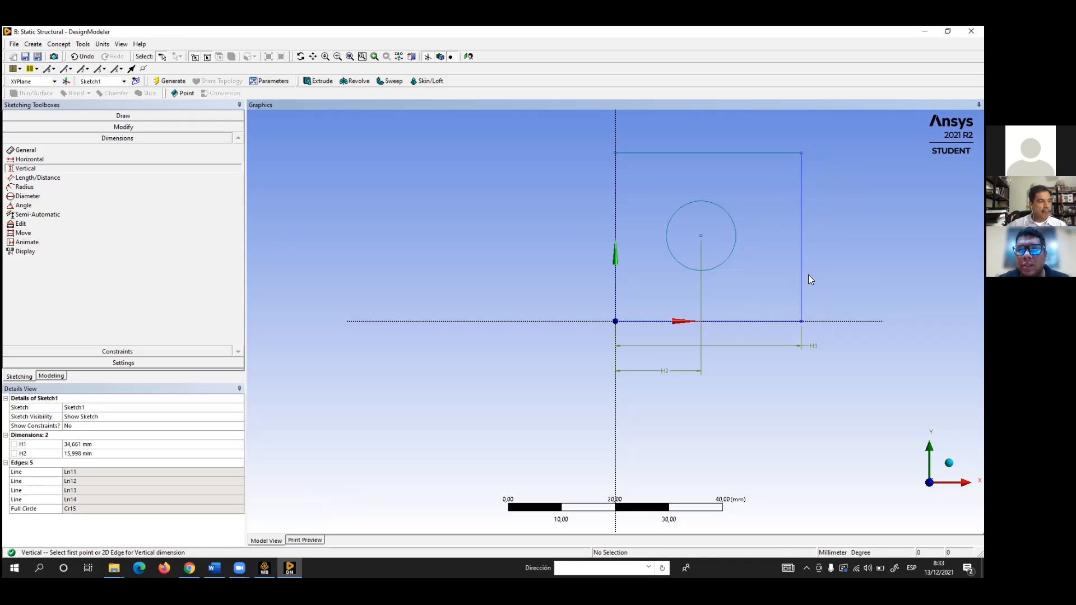
pyautogui.click(802, 154)
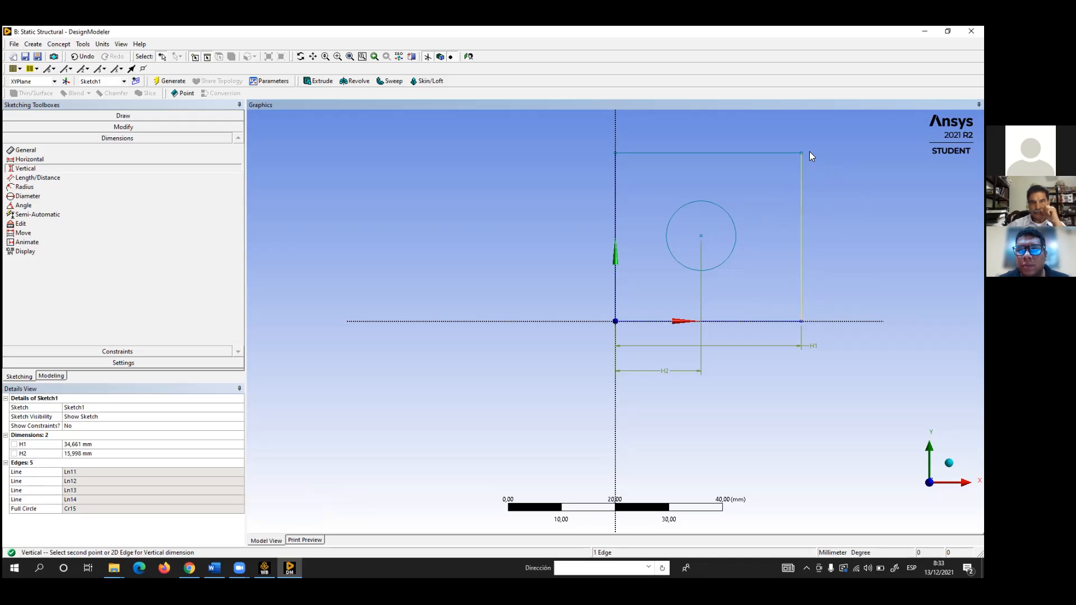
pyautogui.press('Escape')
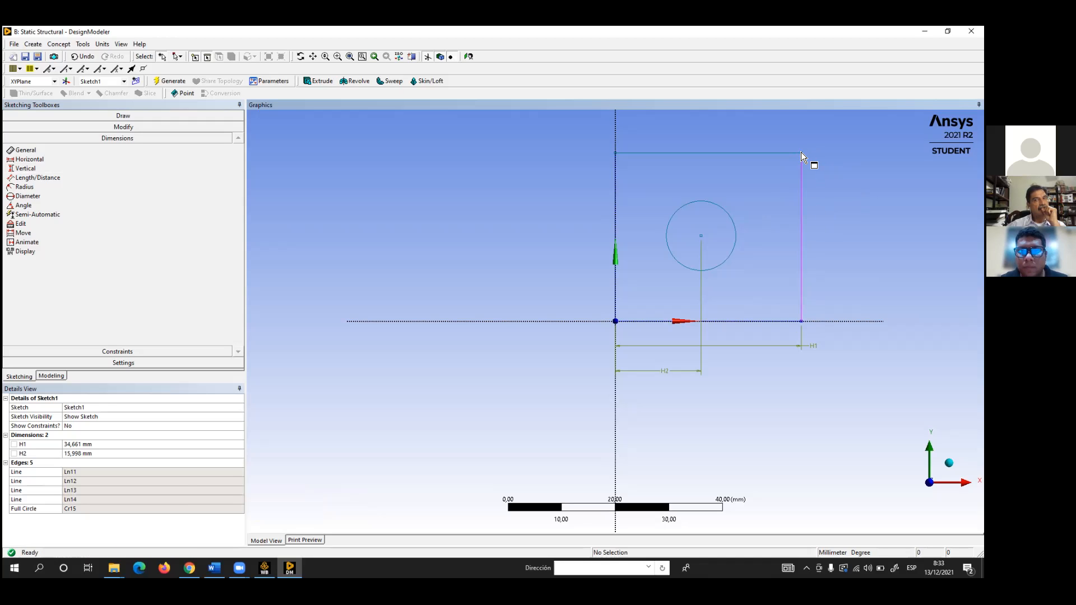
pyautogui.click(802, 153)
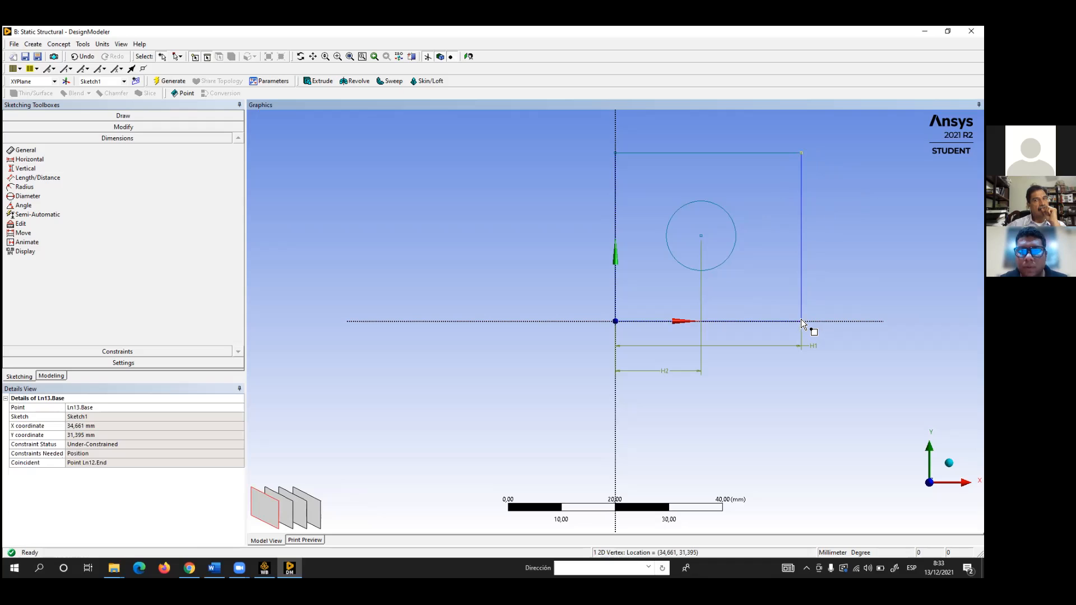
pyautogui.keyDown('ctrl'); pyautogui.click(801, 321); pyautogui.keyUp('ctrl')
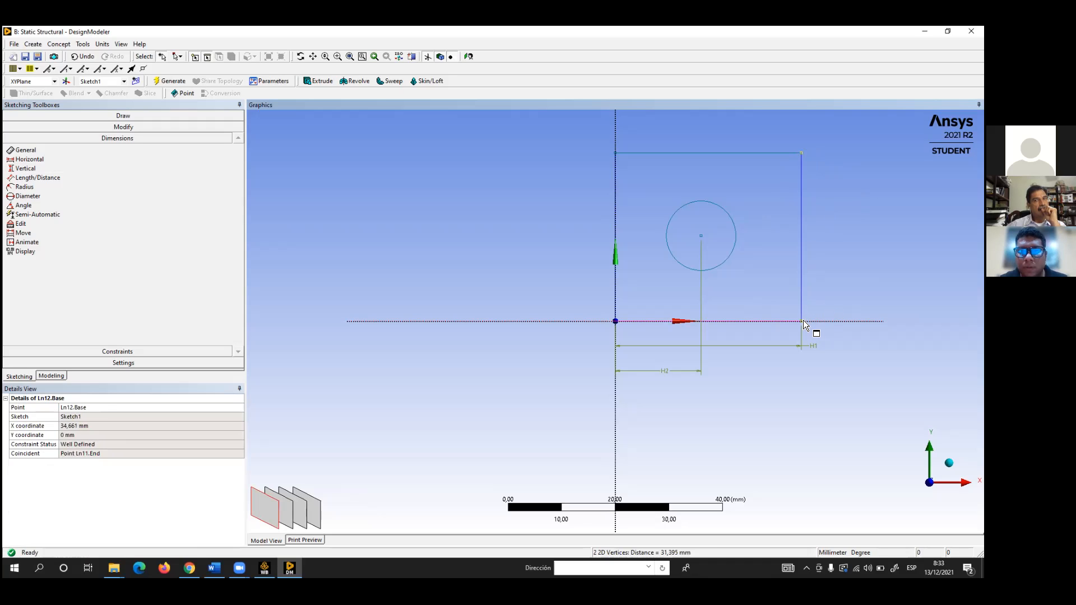
pyautogui.keyDown('ctrl'); pyautogui.click(802, 321); pyautogui.keyUp('ctrl')
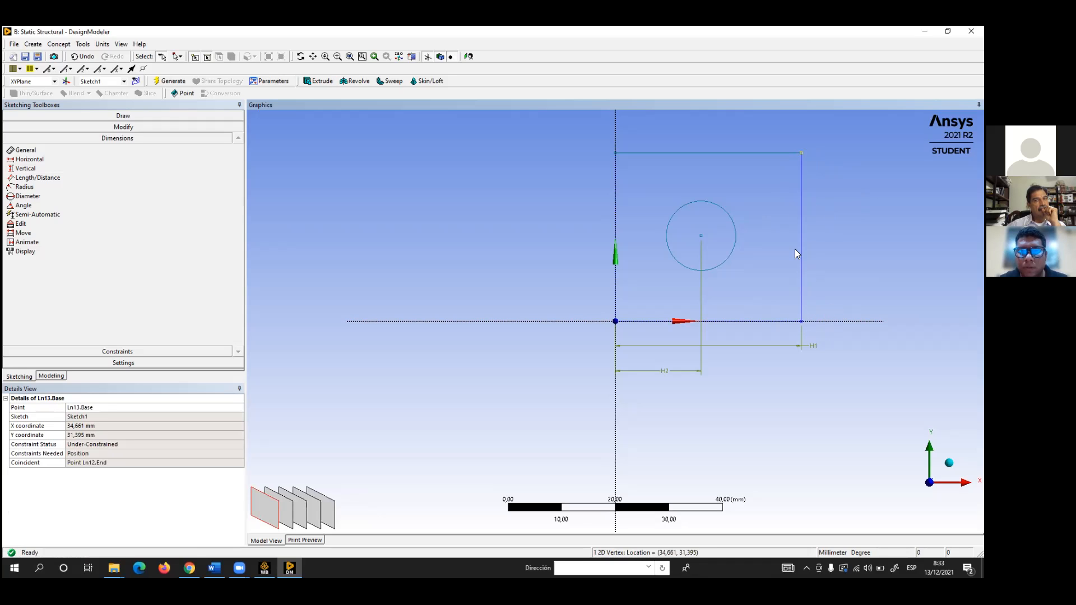
pyautogui.keyDown('ctrl'); pyautogui.click(822, 321); pyautogui.keyUp('ctrl')
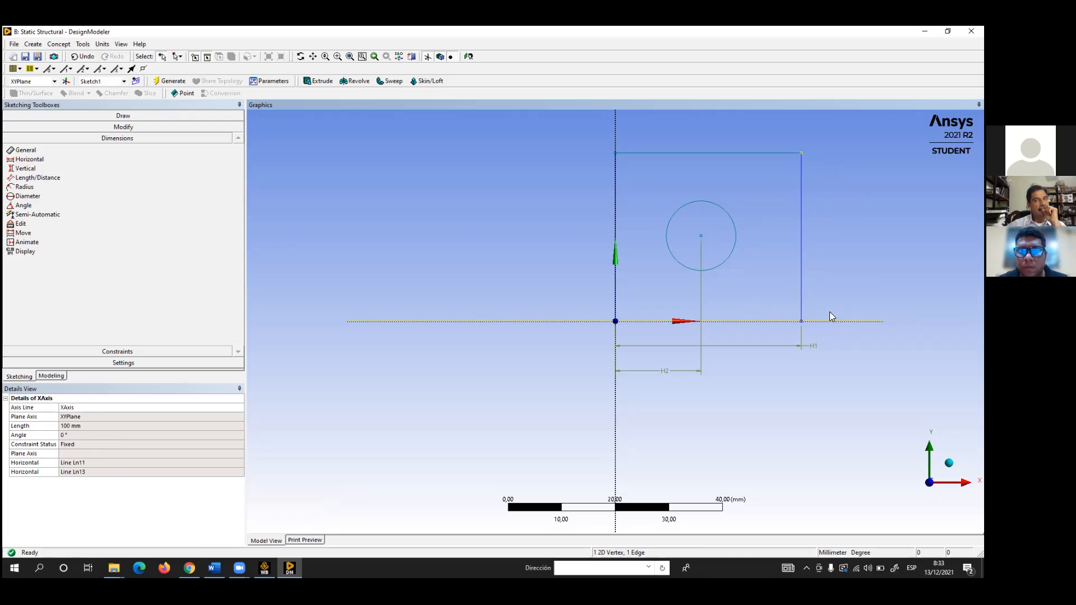
pyautogui.click(834, 225)
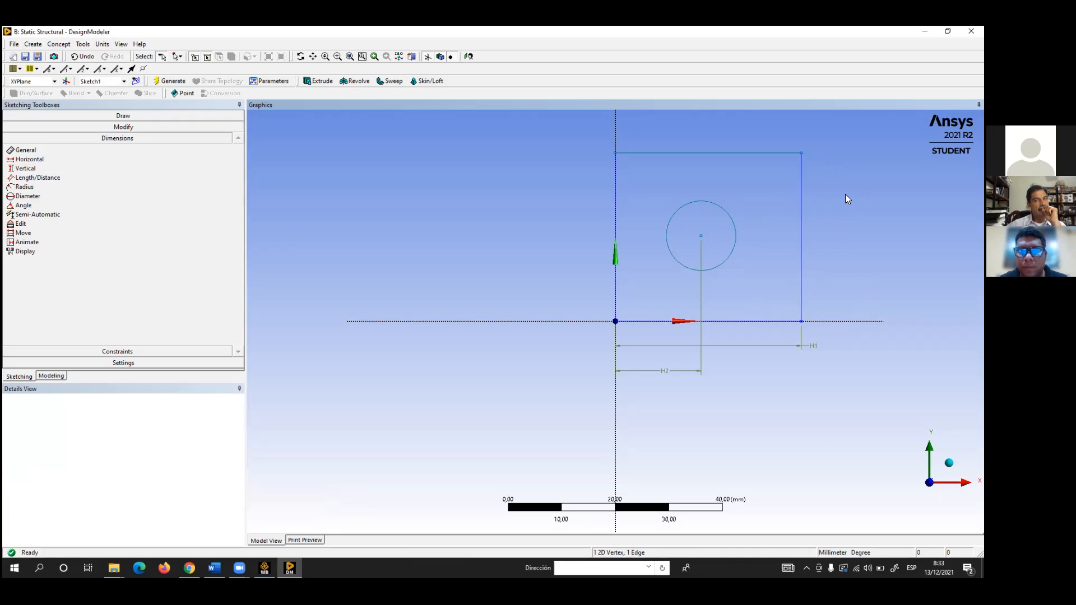
# - Add a vertical dimension for the rectangle's height between its two right-hand corners, placed just outside the right edge
pyautogui.click(21, 169)
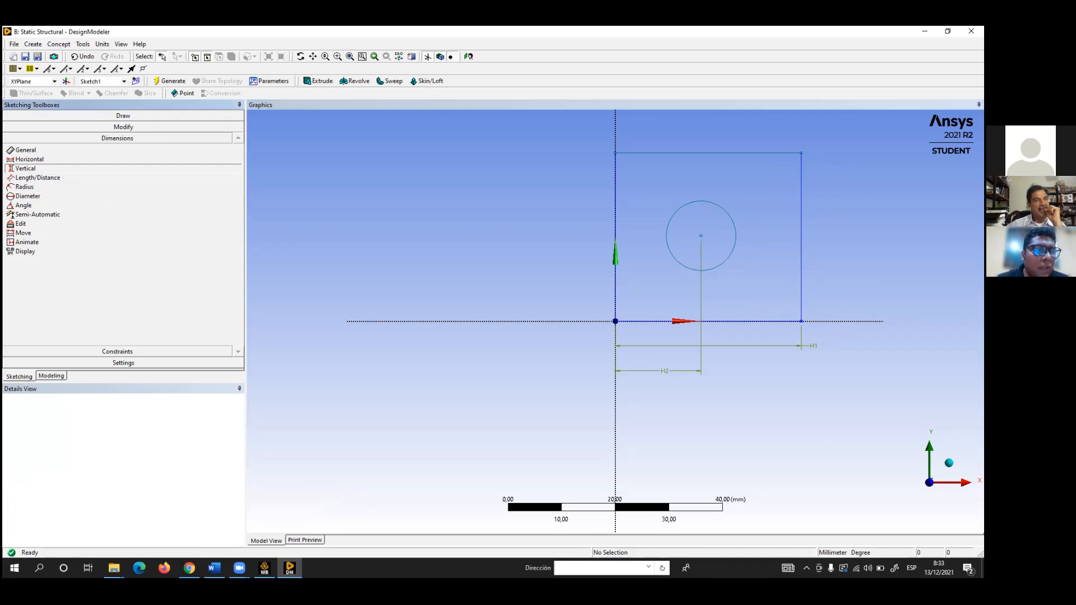
pyautogui.click(804, 153)
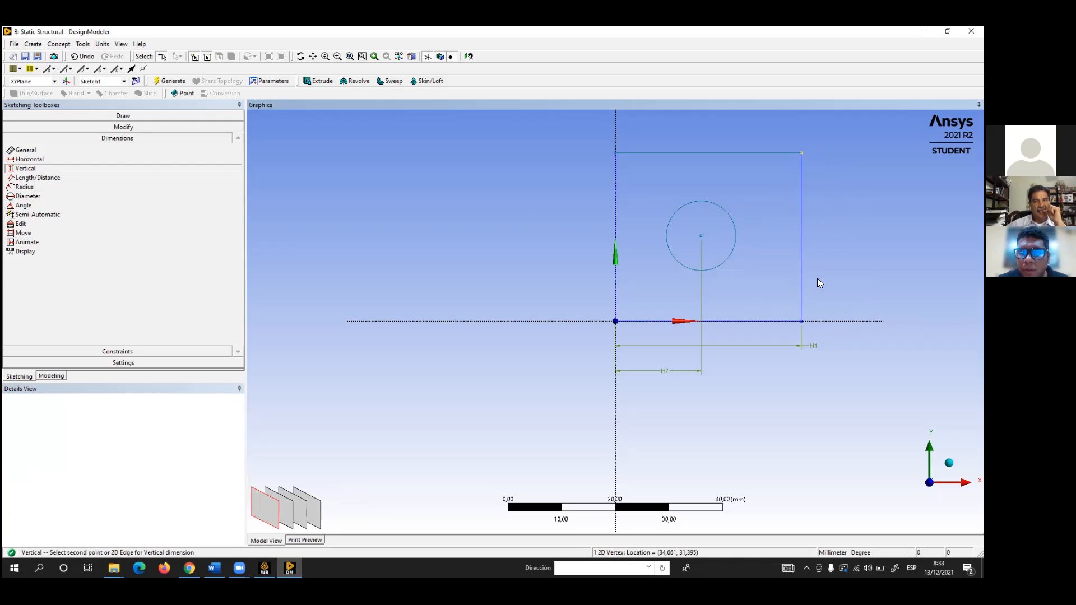
pyautogui.click(803, 321)
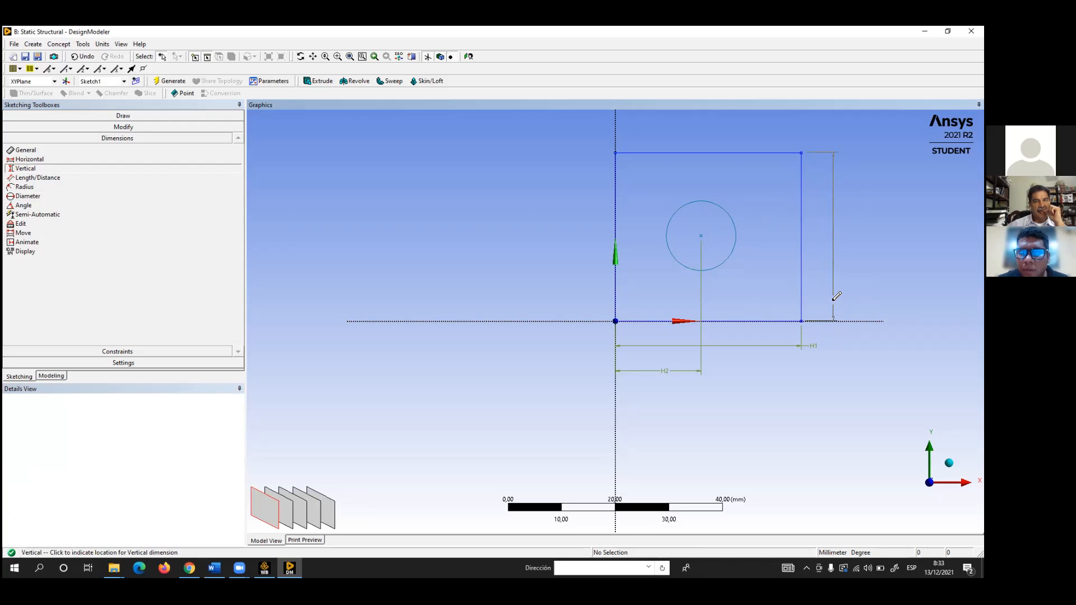
pyautogui.click(834, 297)
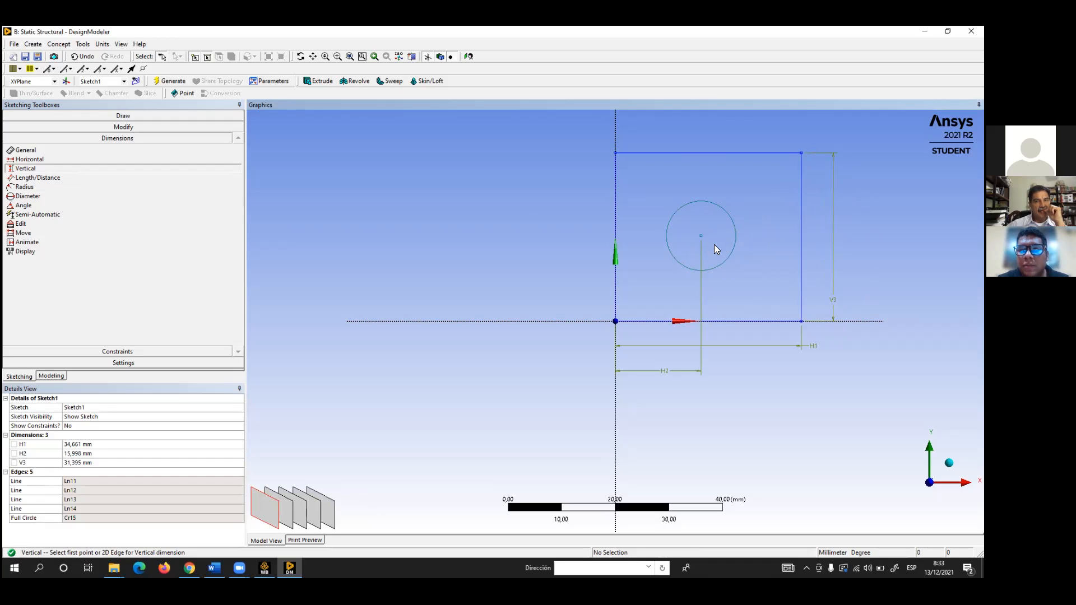
# - Add a vertical dimension from the circle's centre to the X axis, placed outside the rectangle's height dimension
pyautogui.click(702, 236)
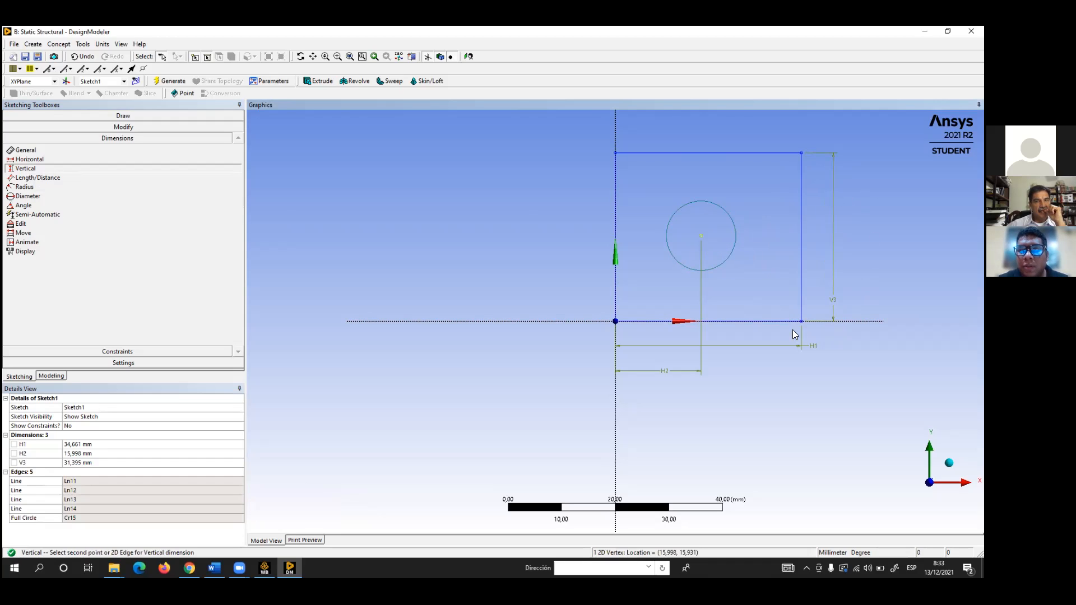
pyautogui.click(856, 320)
pyautogui.click(868, 297)
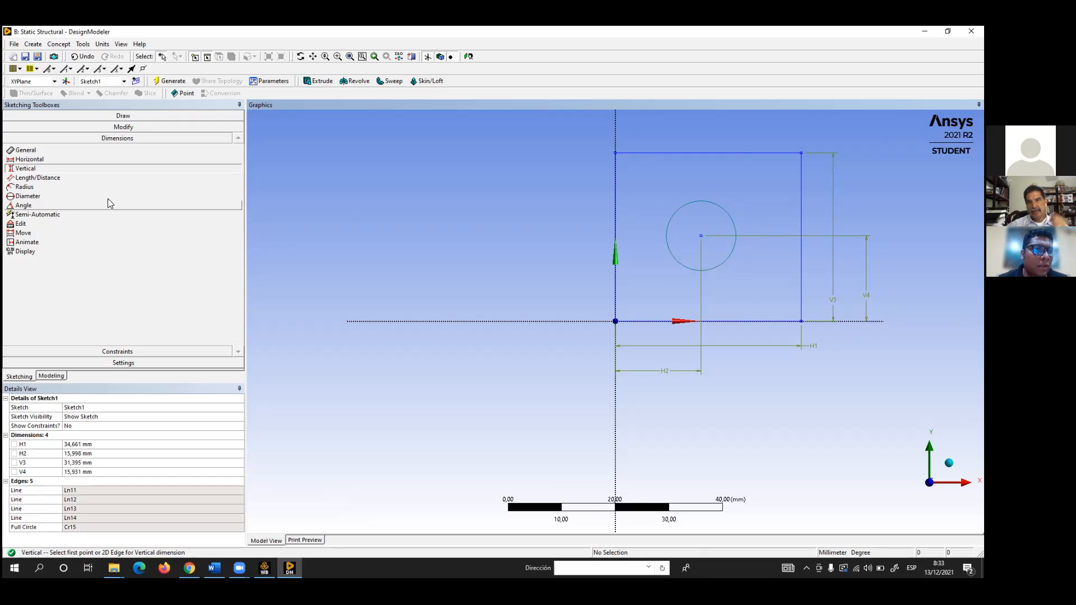
# - Add a radius dimension to the circle, placed above and to the right of it inside the rectangle
pyautogui.click(26, 188)
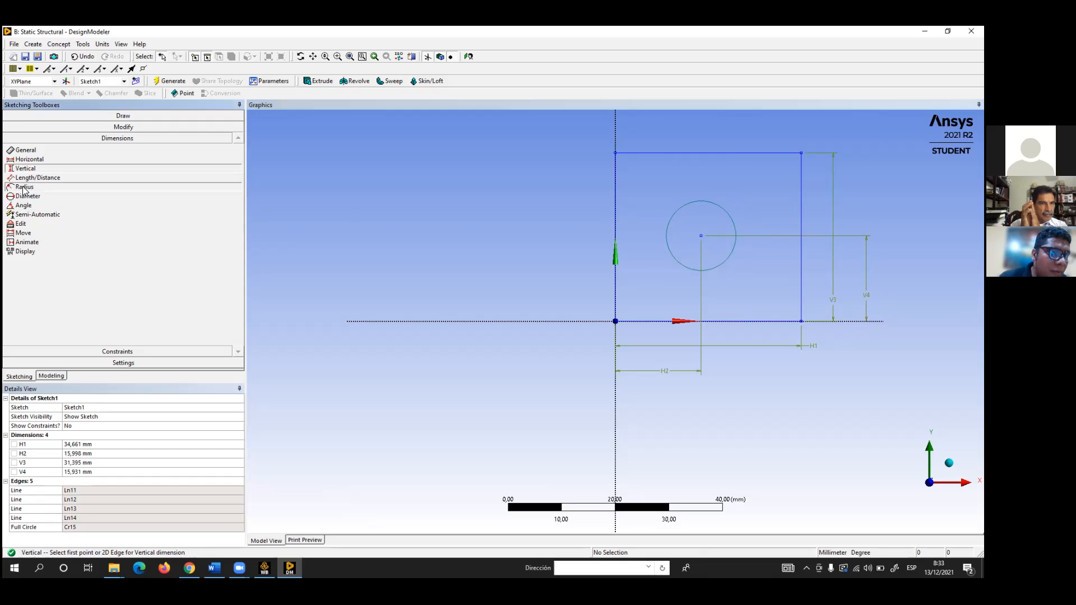
pyautogui.click(712, 202)
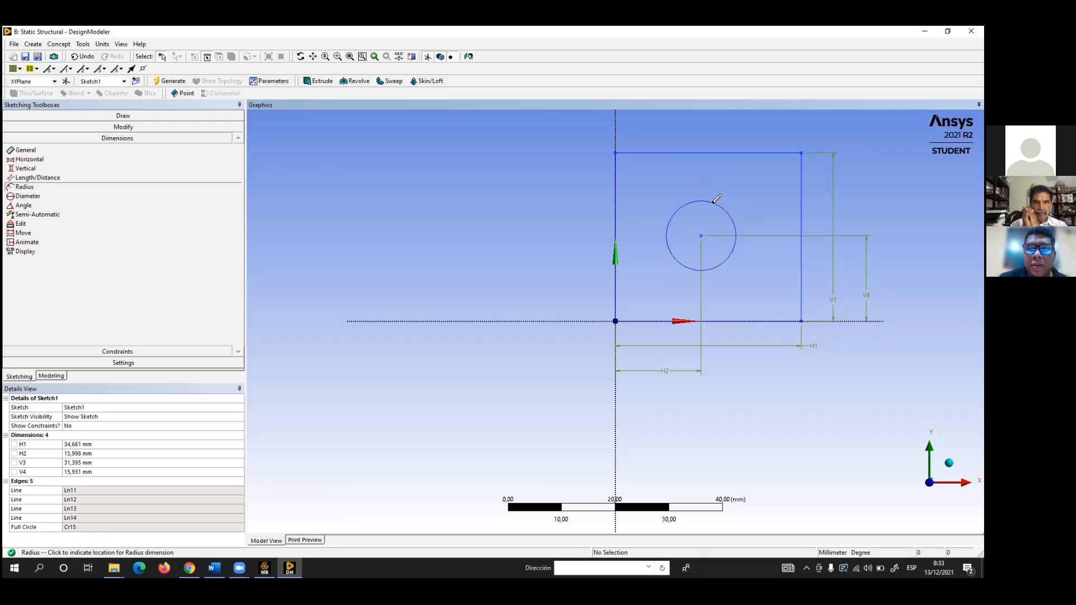
pyautogui.click(734, 175)
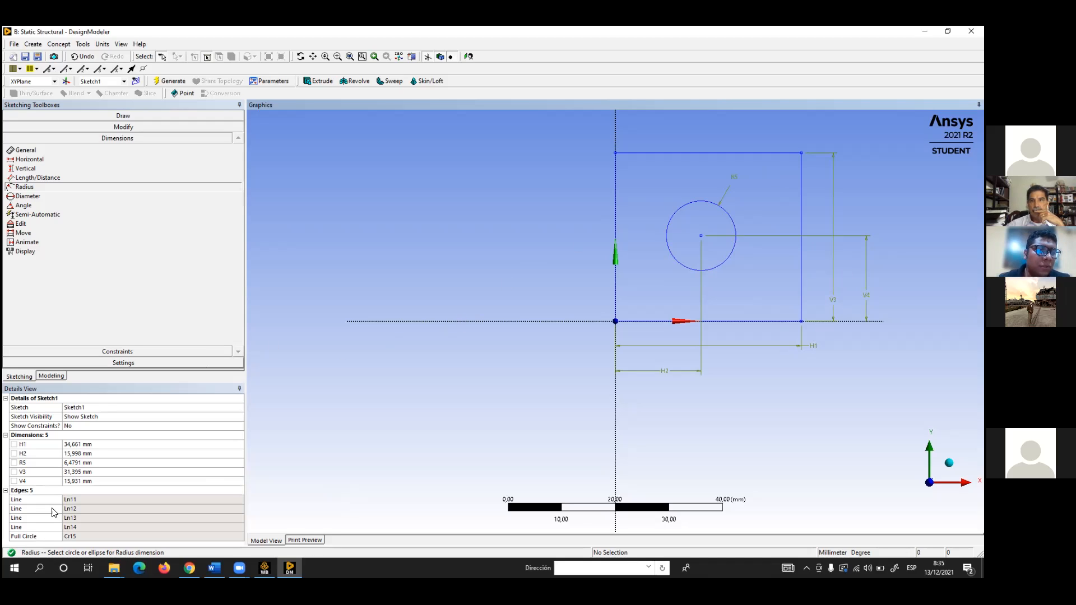
# - Set the rectangle's width to 500 mm and the horizontal distance from the origin to the circle's centre to 250 mm
pyautogui.click(93, 444)
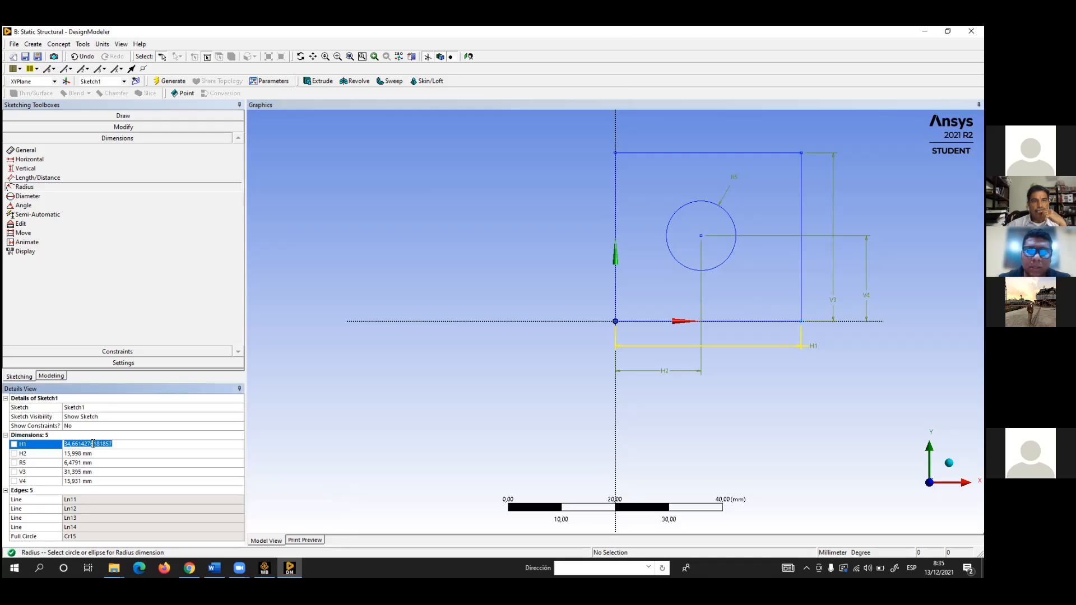
pyautogui.write('50')
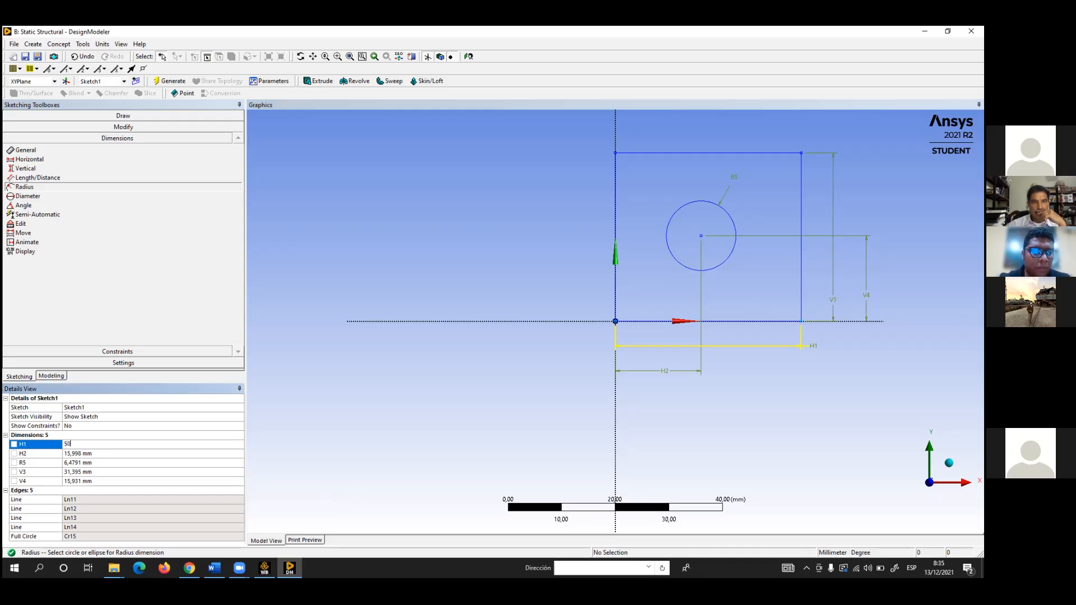
pyautogui.write('0')
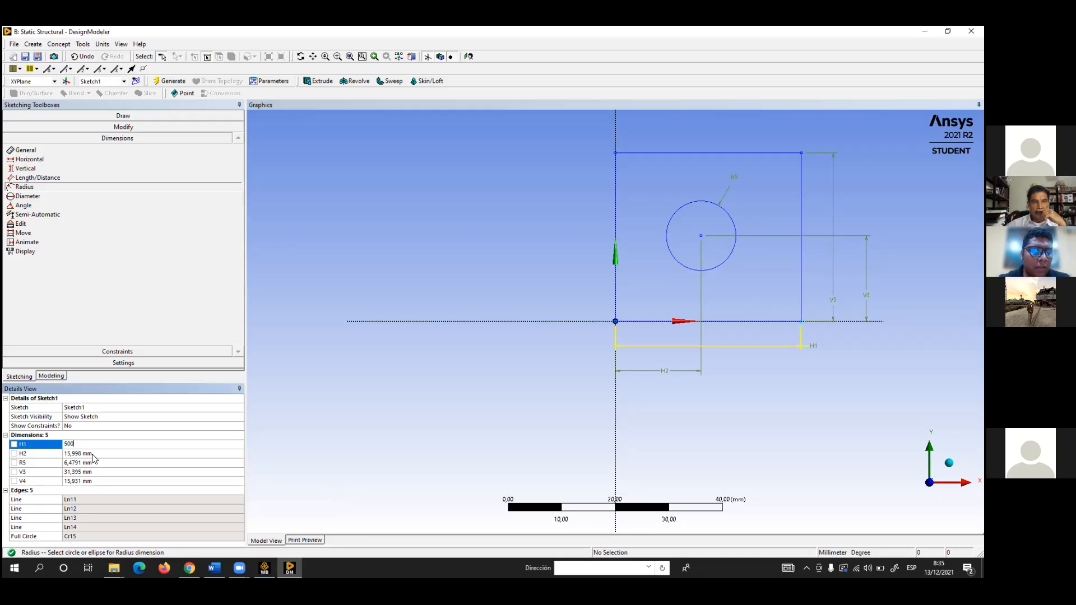
pyautogui.click(93, 453)
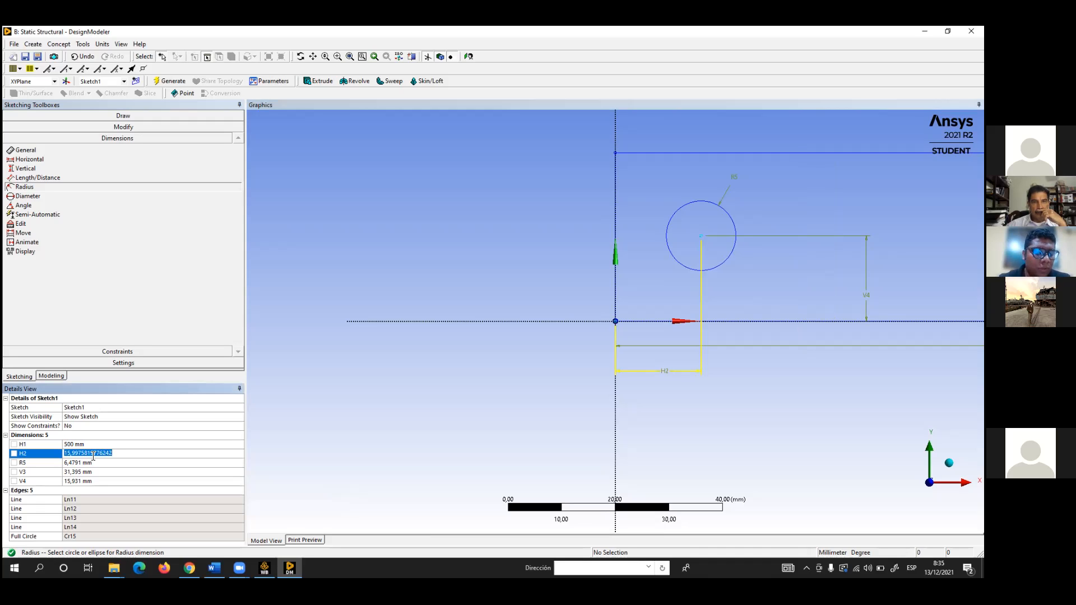
pyautogui.write('2')
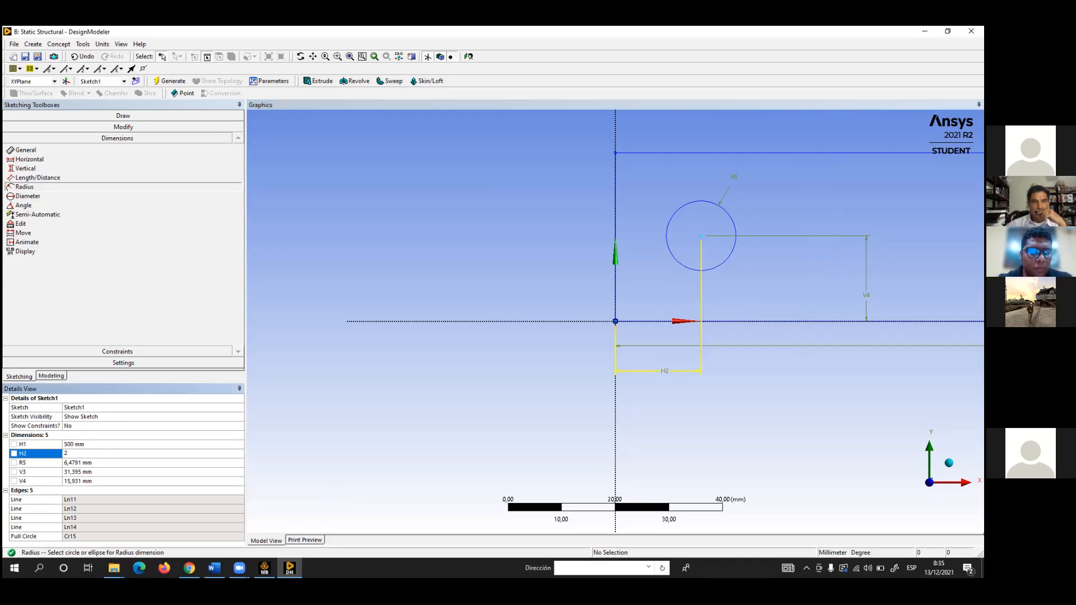
pyautogui.write('50')
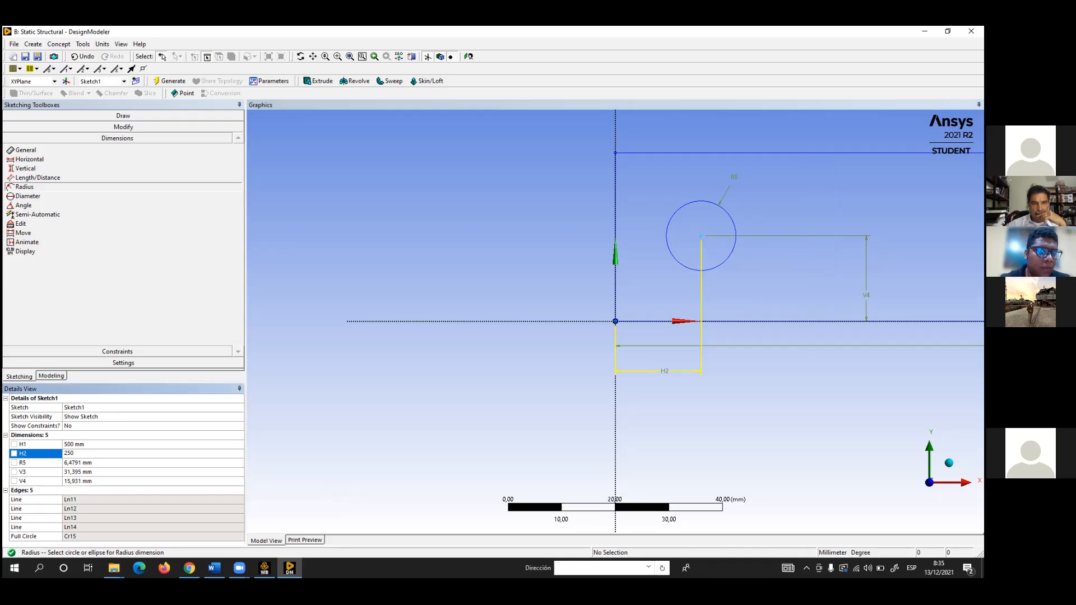
pyautogui.click(108, 463)
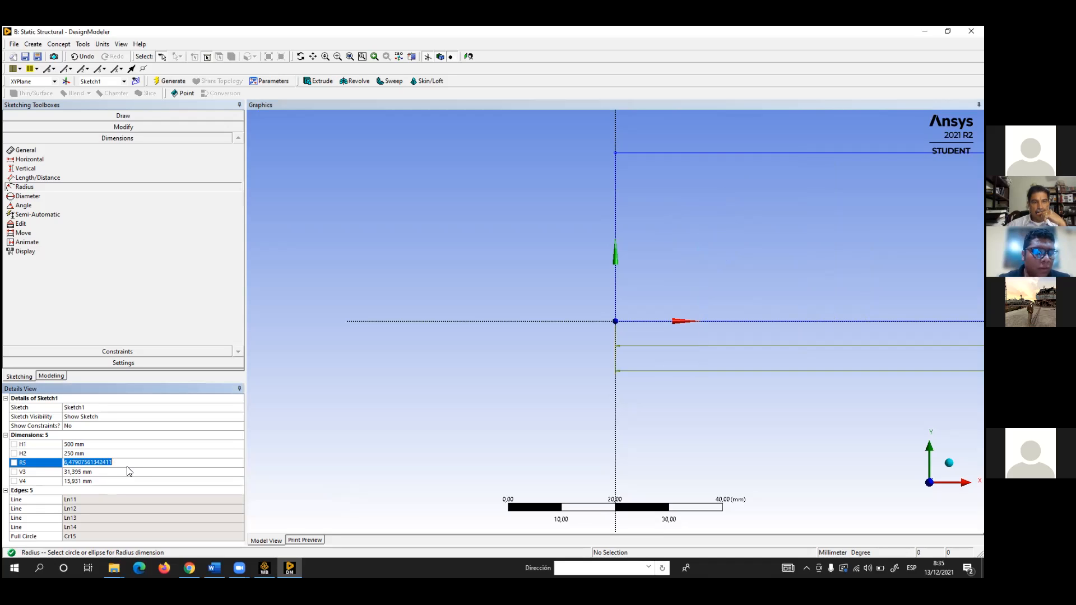
# - Set the rectangle's height to 500 mm and the vertical distance from the X axis to the circle's centre to 250 mm
pyautogui.scroll(-10, 580, 313)
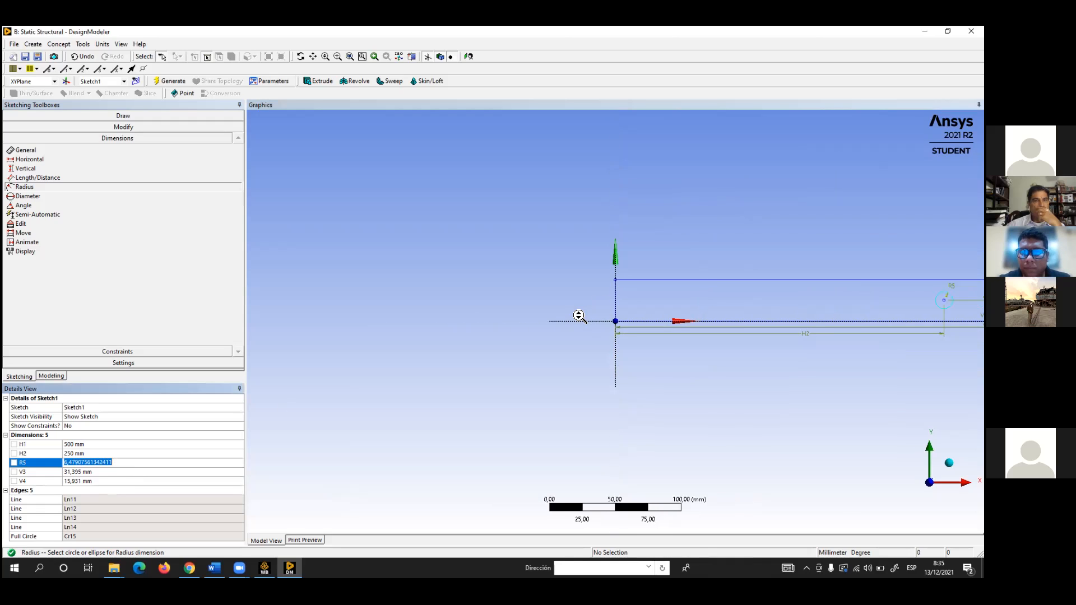
pyautogui.scroll(-2, 580, 317)
pyautogui.scroll(4, 625, 363)
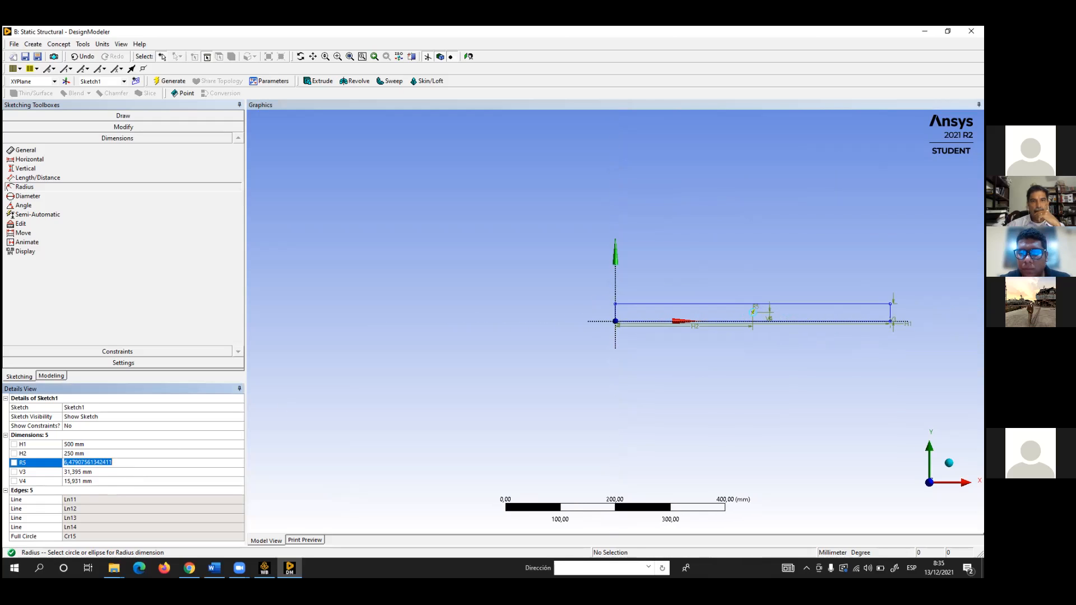
pyautogui.scroll(-2, 625, 364)
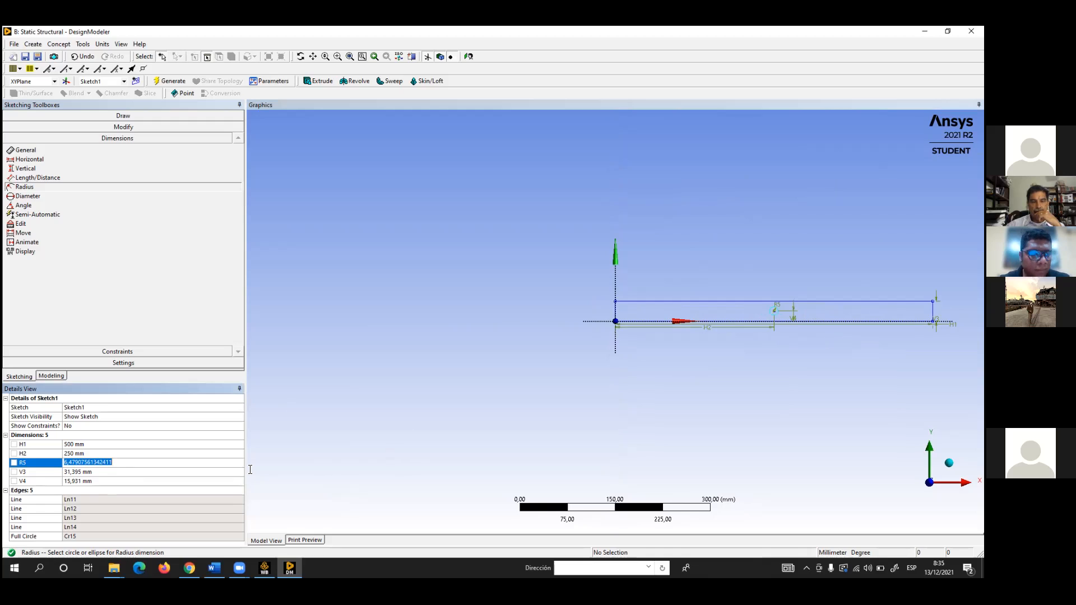
pyautogui.click(94, 472)
pyautogui.write('500')
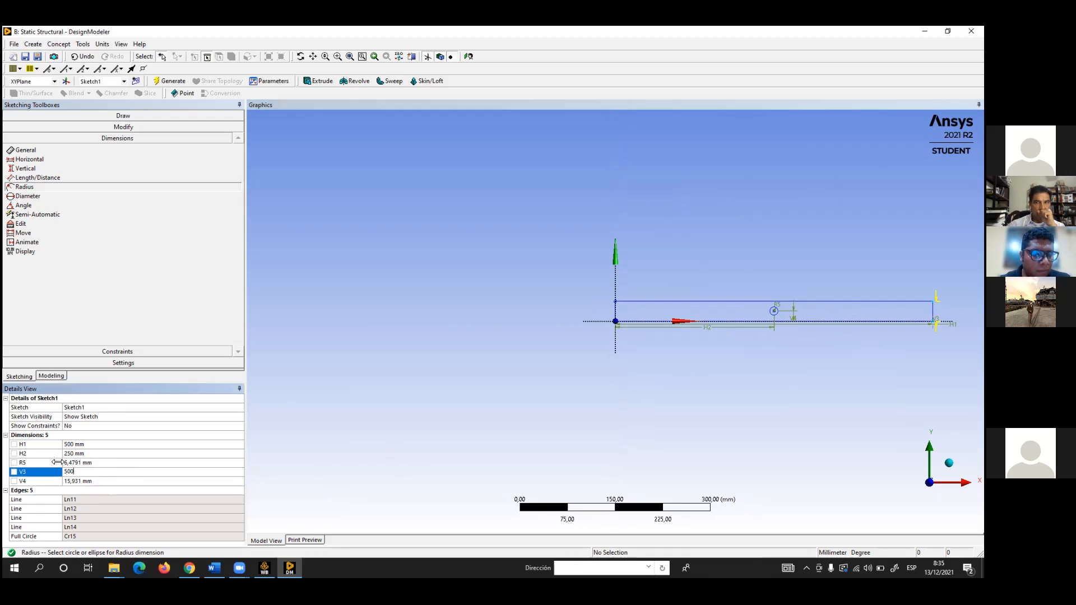
pyautogui.press('Return')
pyautogui.click(83, 481)
pyautogui.write('250')
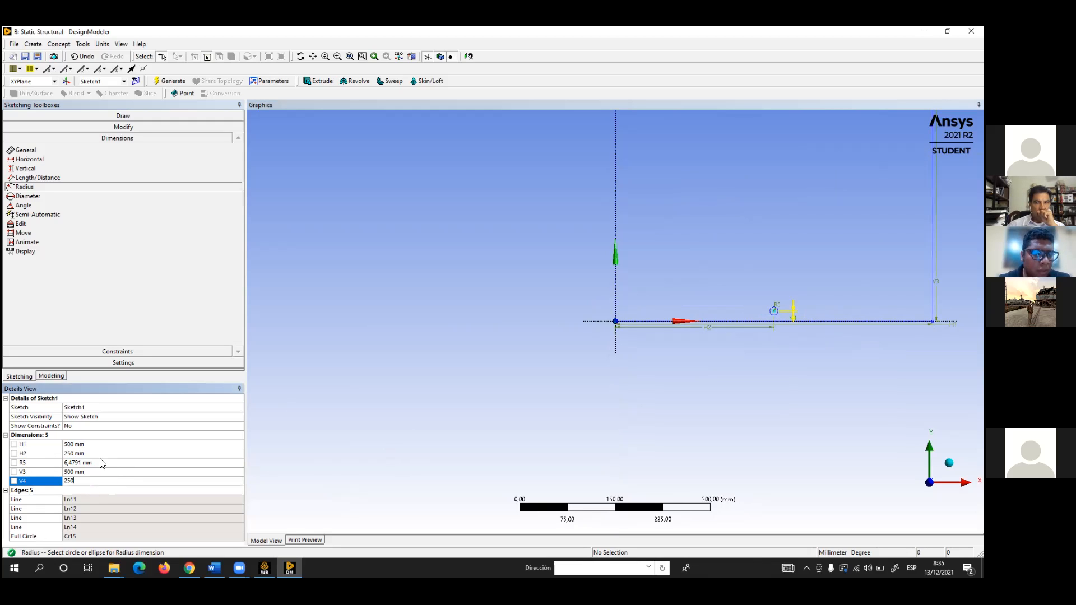
pyautogui.press('Return')
# - Check the reference slide for the hole's radius and set the circle's radius to 25 mm
pyautogui.click(88, 463)
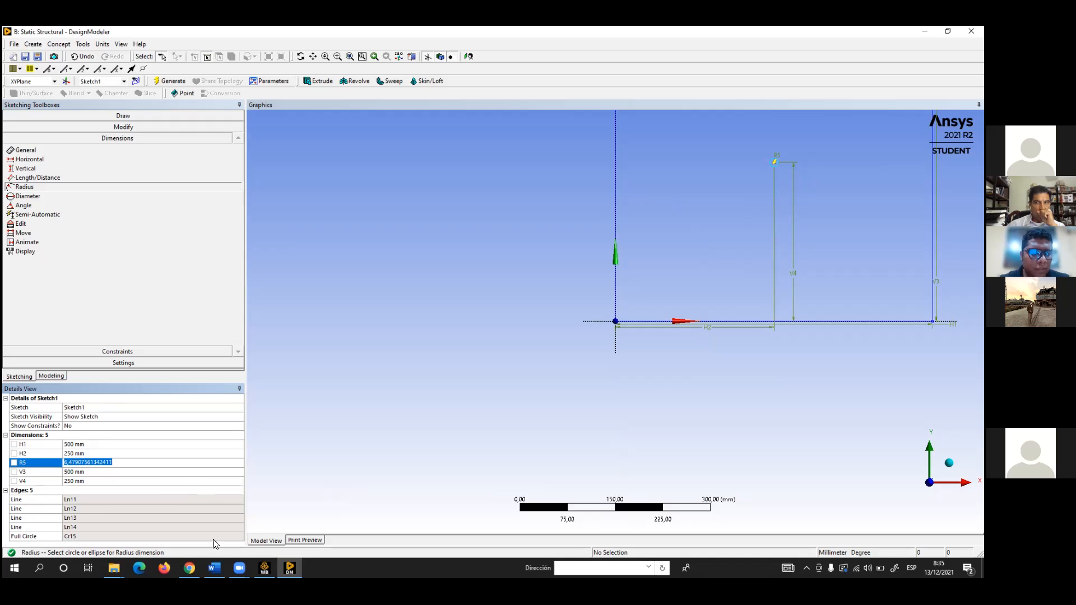
pyautogui.click(189, 568)
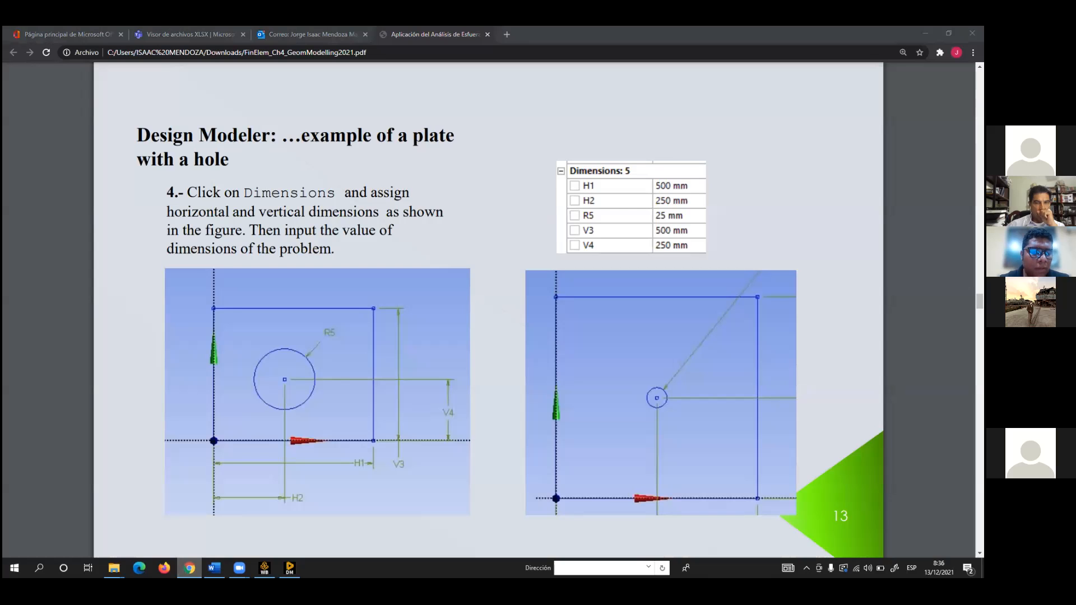
pyautogui.click(190, 568)
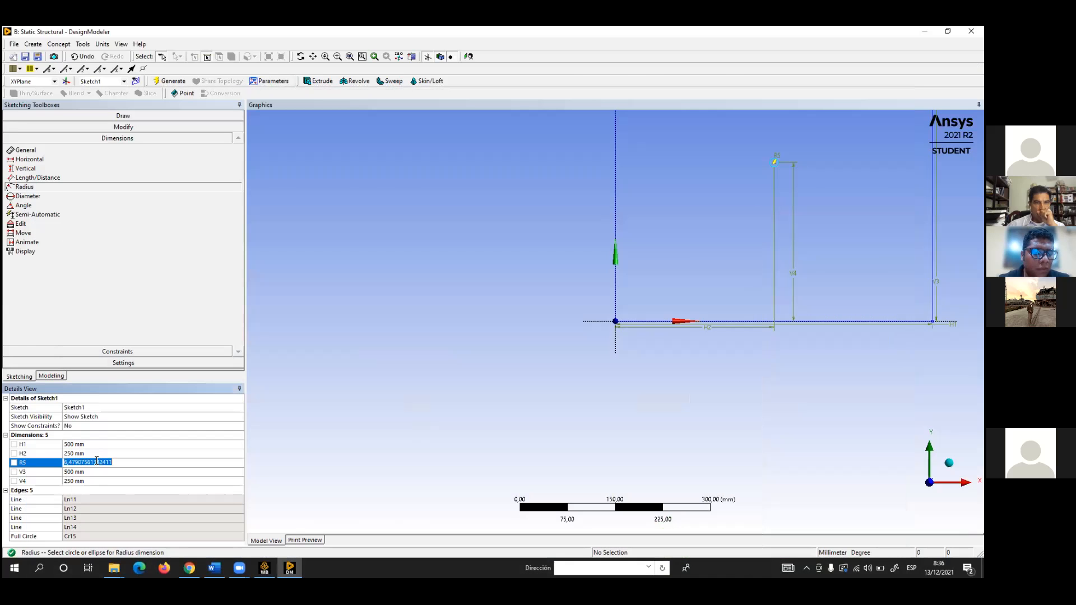
pyautogui.write('25')
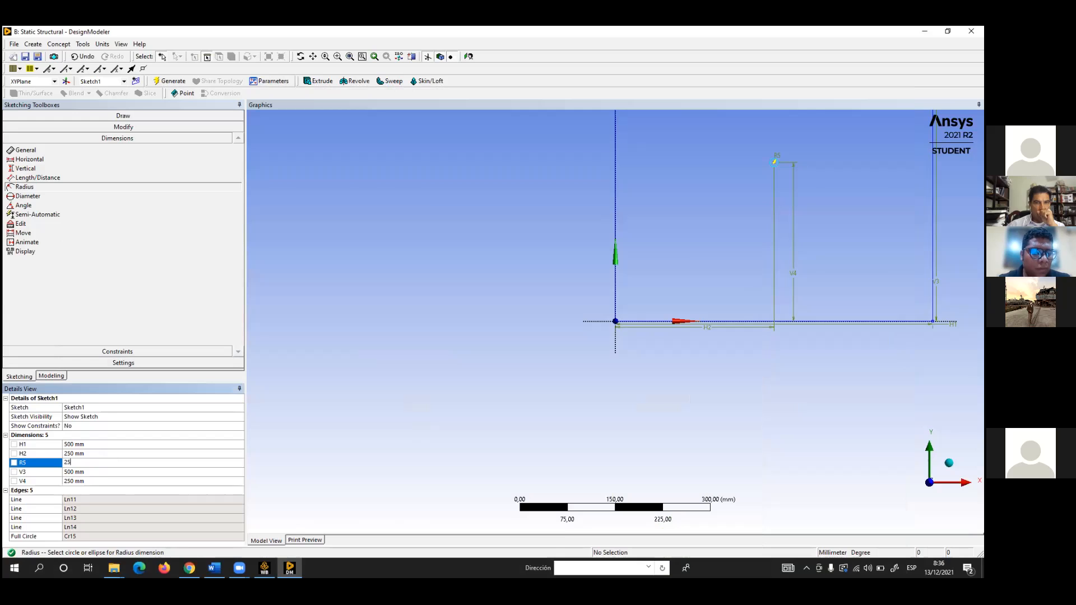
pyautogui.click(109, 472)
pyautogui.scroll(-5, 457, 429)
pyautogui.scroll(1, 713, 213)
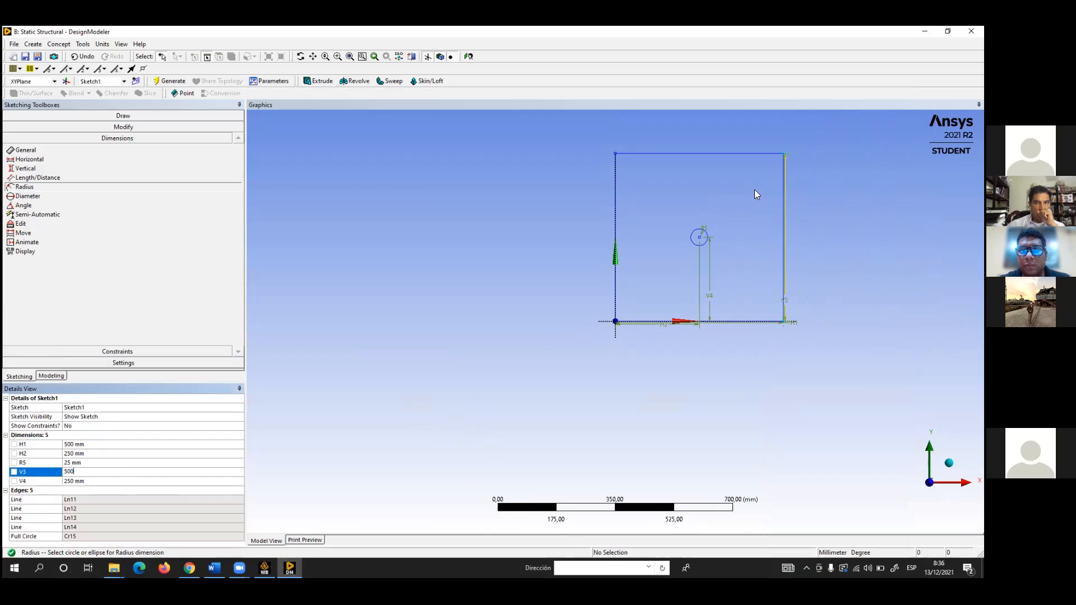
pyautogui.moveTo(828, 364)
pyautogui.mouseDown(button='right')
pyautogui.moveTo(735, 188)
pyautogui.moveTo(580, 134)
pyautogui.mouseUp(button='right')
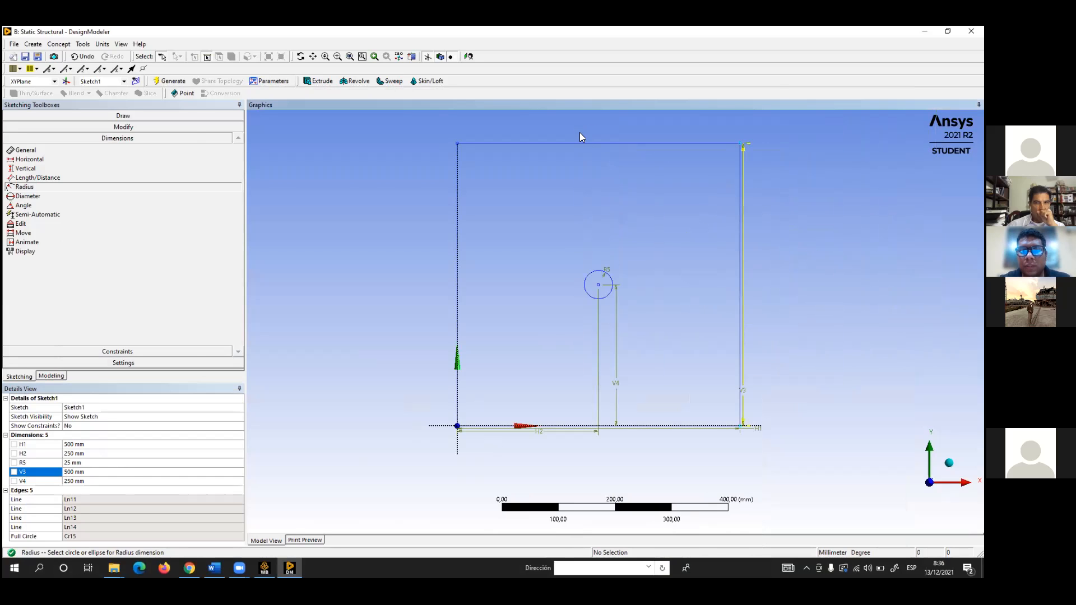
pyautogui.scroll(1, 616, 185)
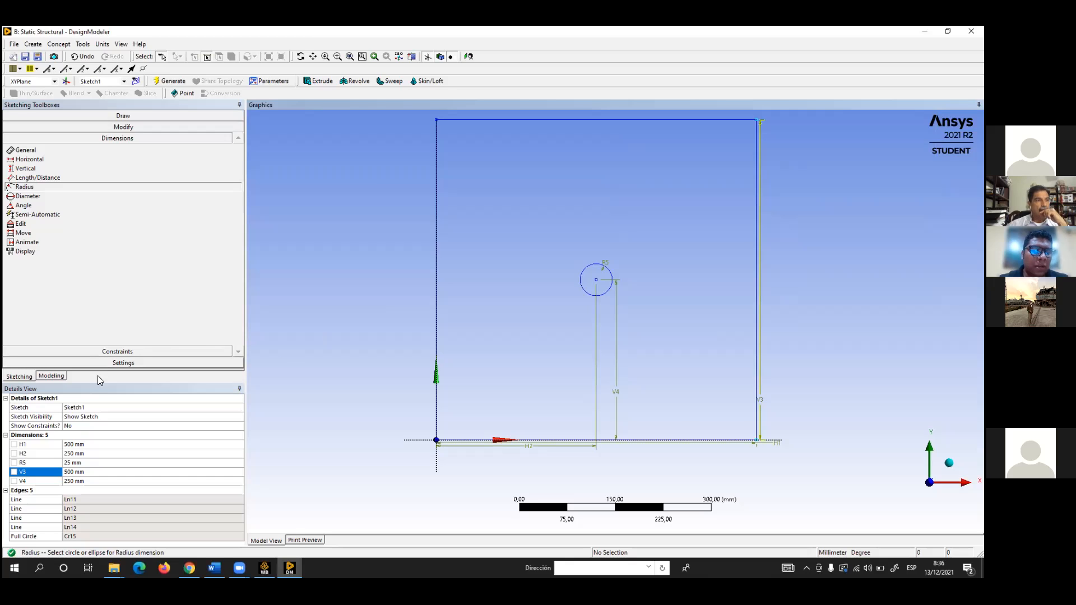
# - Leave sketching for modelling and select Sketch1 under the XY plane
pyautogui.click(51, 376)
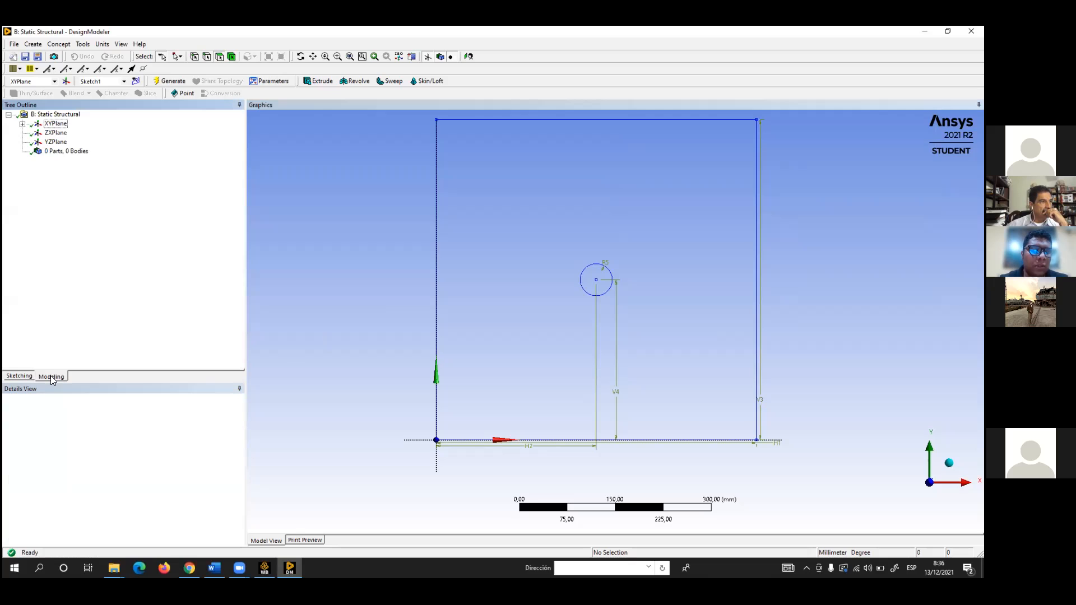
pyautogui.click(22, 124)
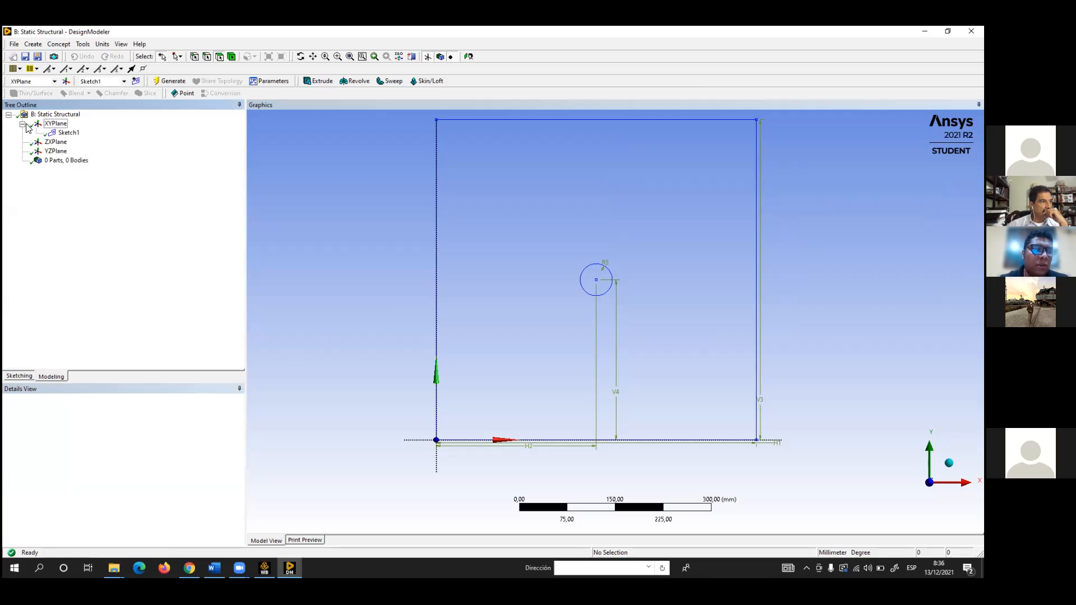
pyautogui.click(69, 134)
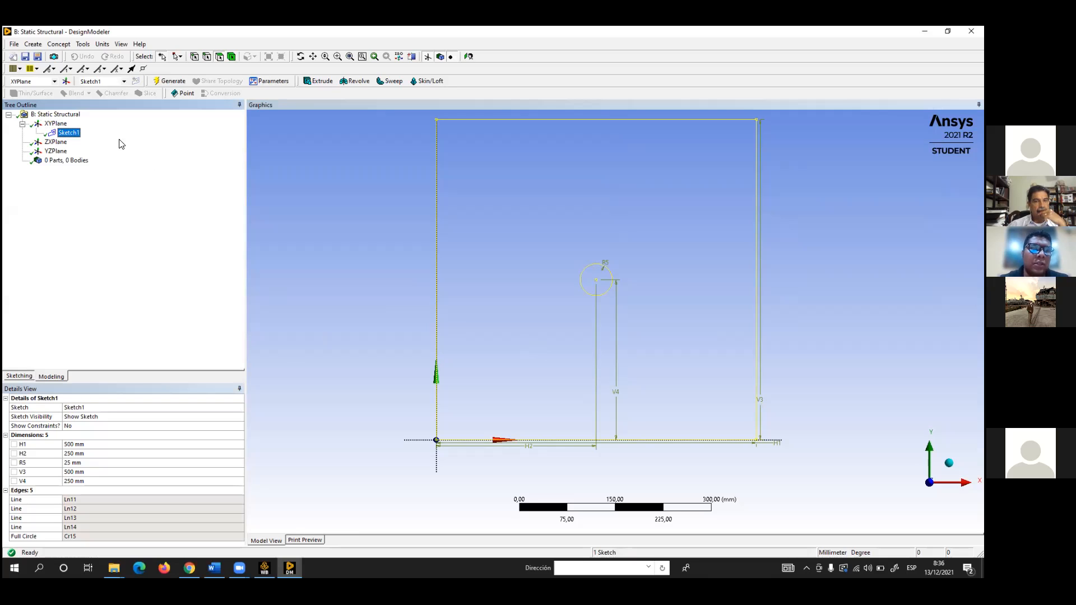
# - Create a surface from sketches using Sketch1 as the base object and generate the plate
pyautogui.click(58, 45)
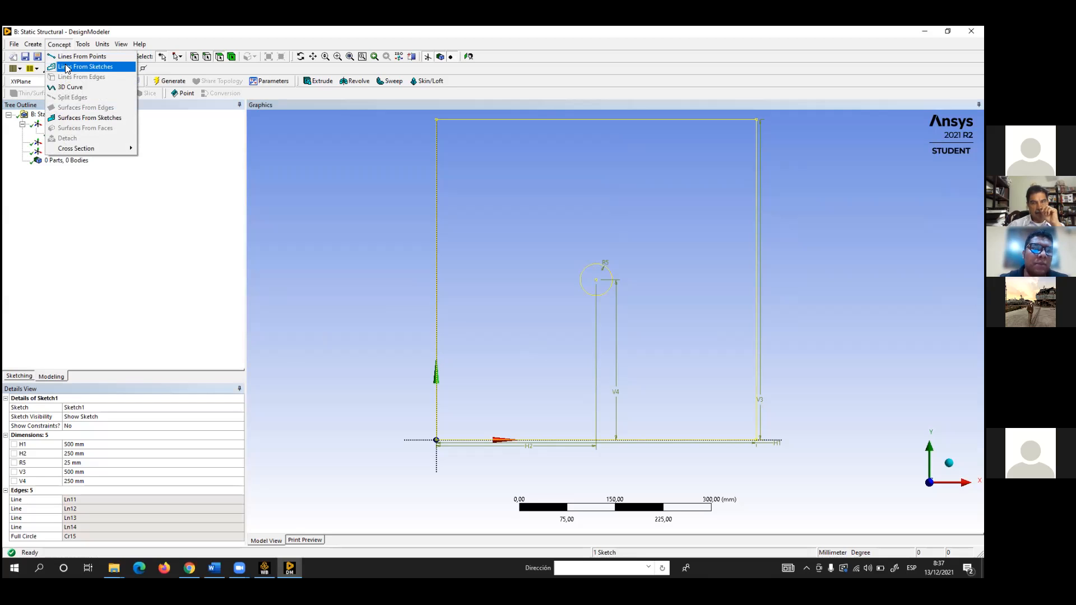
pyautogui.click(89, 119)
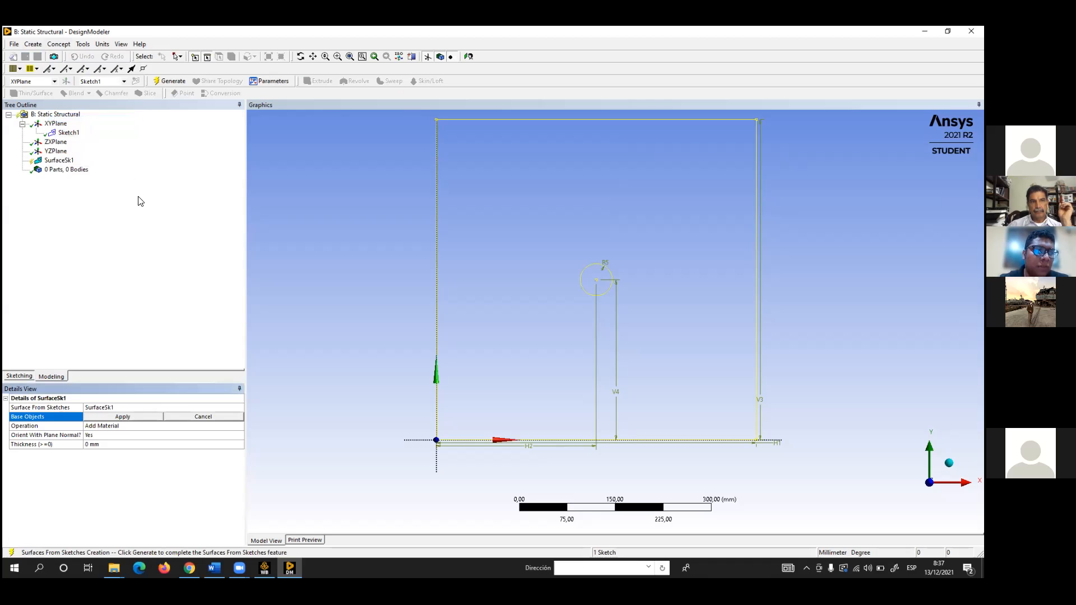
pyautogui.click(58, 160)
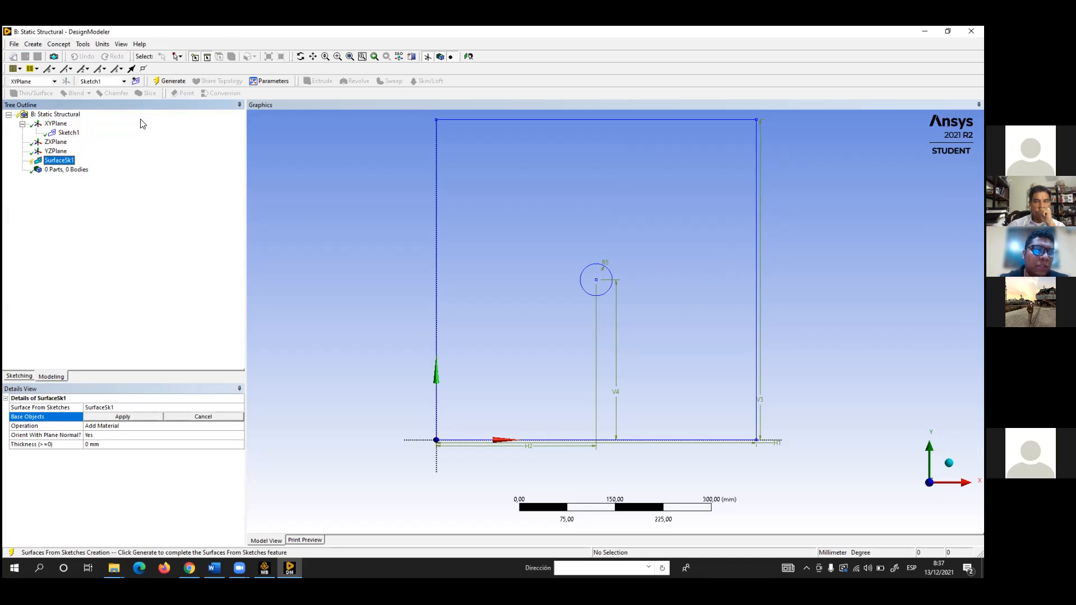
pyautogui.click(70, 133)
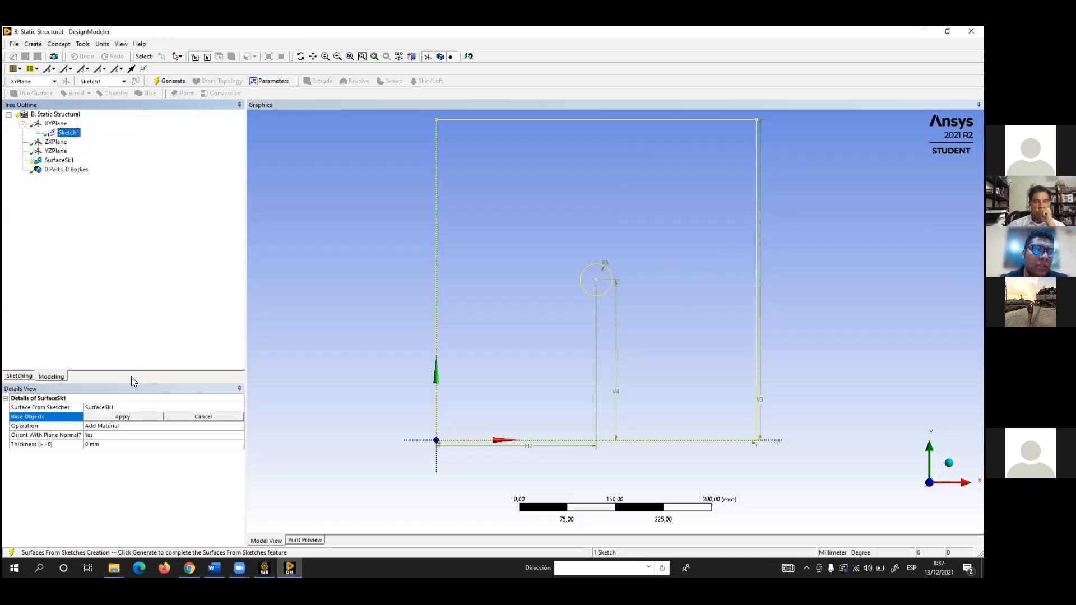
pyautogui.click(133, 417)
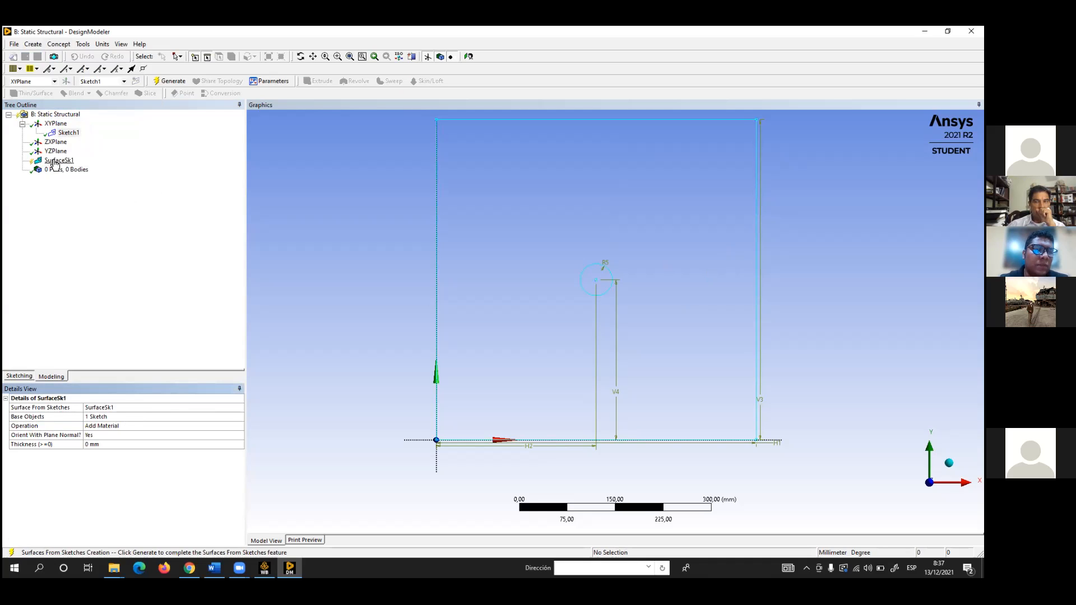
pyautogui.click(168, 82)
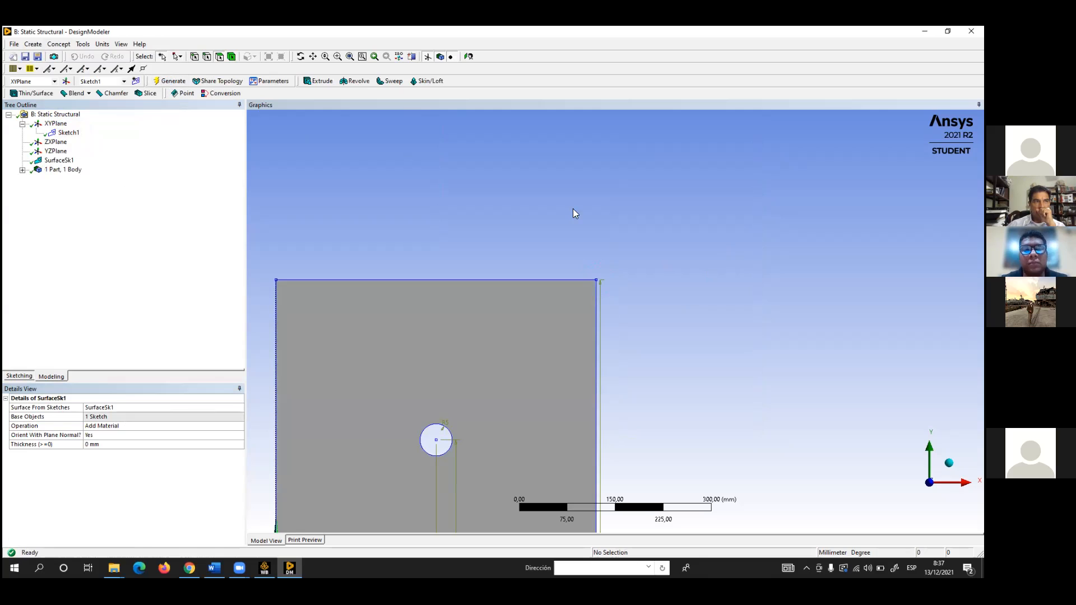
pyautogui.scroll(-5, 591, 218)
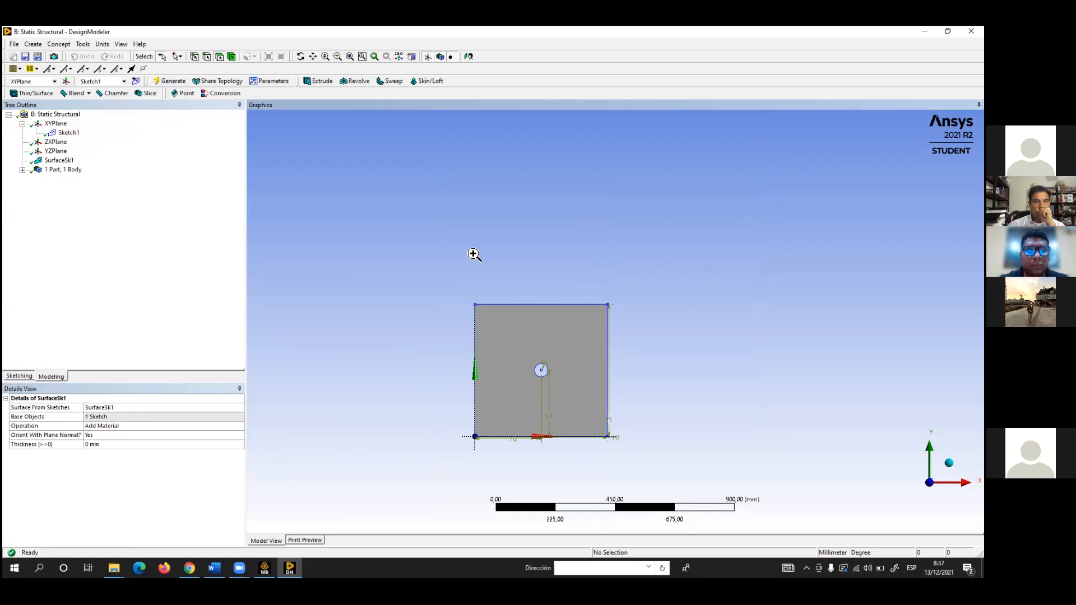
pyautogui.scroll(3, 466, 238)
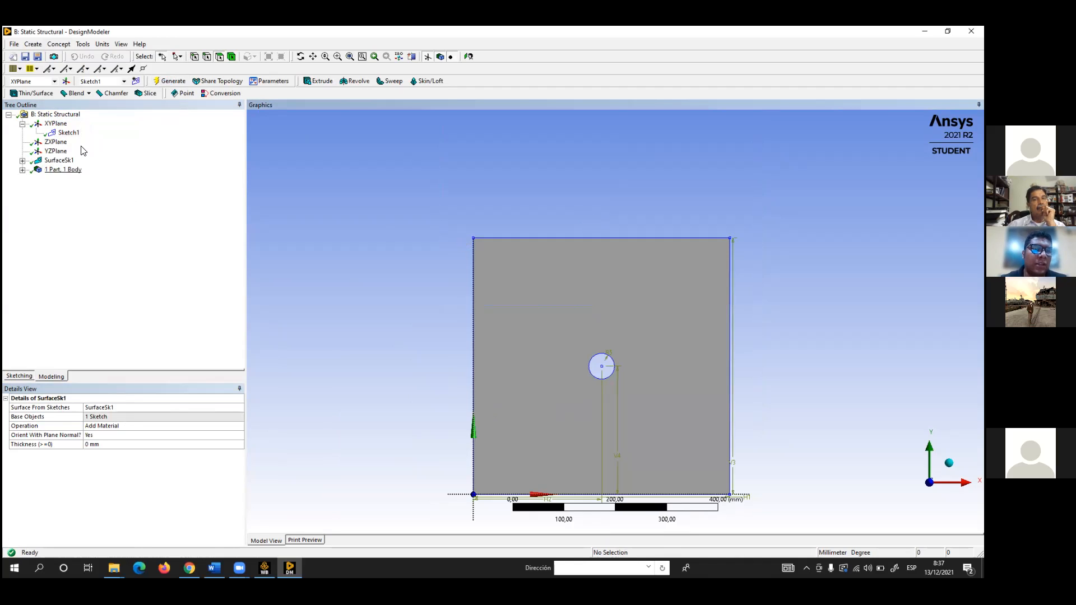
# - Delete the surface feature just generated from the plate sketch
pyautogui.rightClick(60, 161)
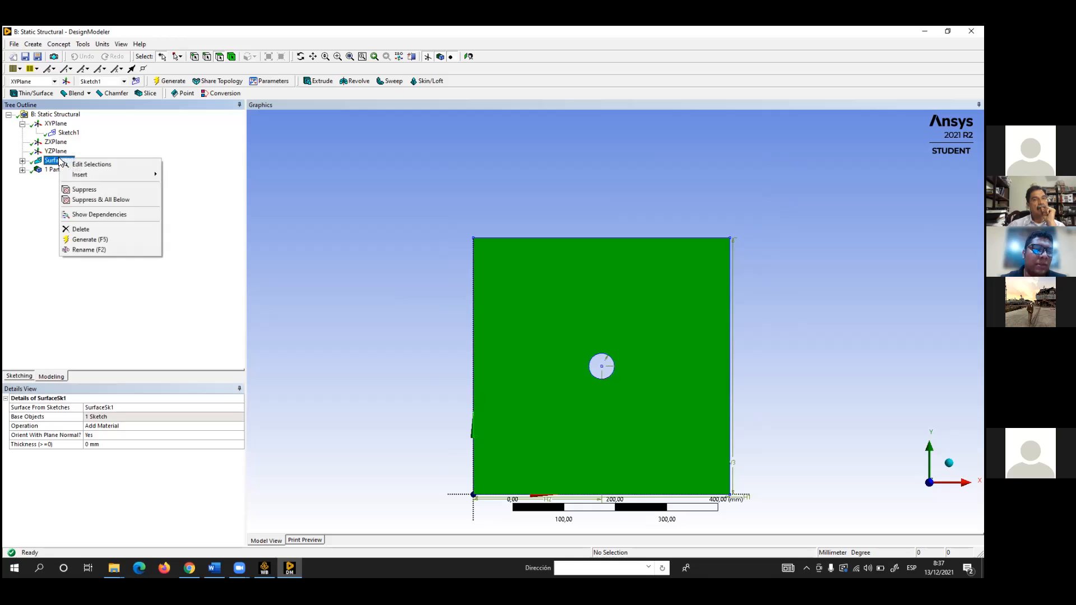
pyautogui.click(88, 231)
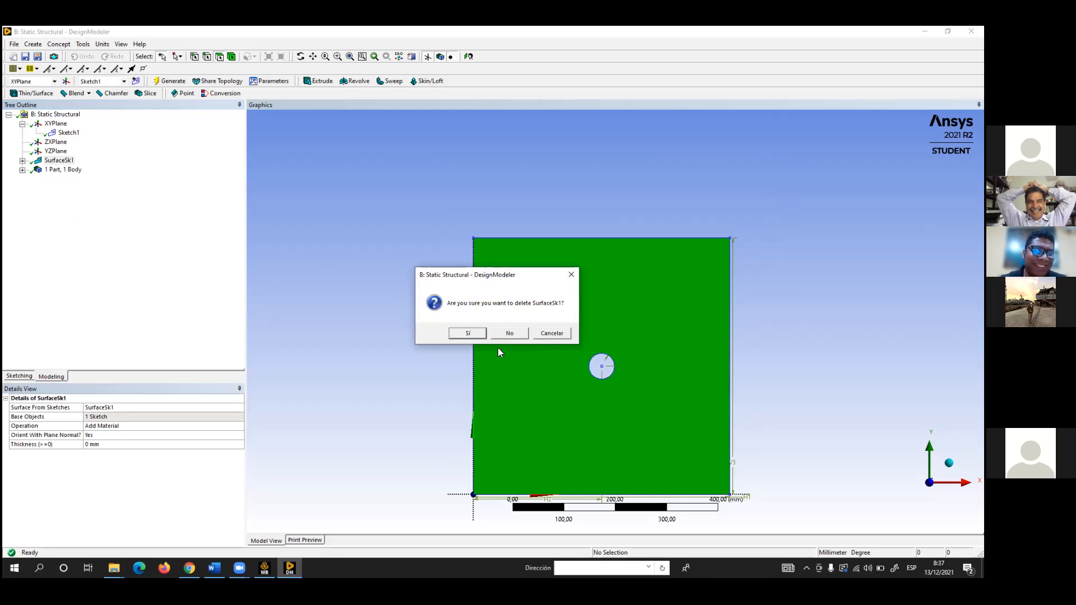
pyautogui.click(468, 334)
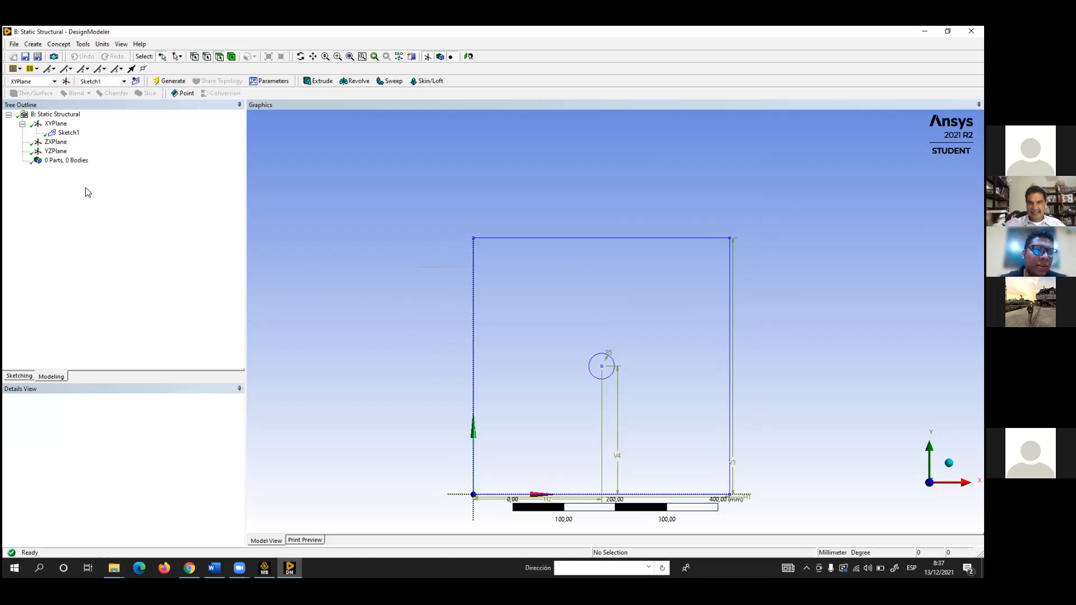
# - Create a Surfaces From Sketches feature again with Sketch1 as its base object and generate the plate surface
pyautogui.click(70, 132)
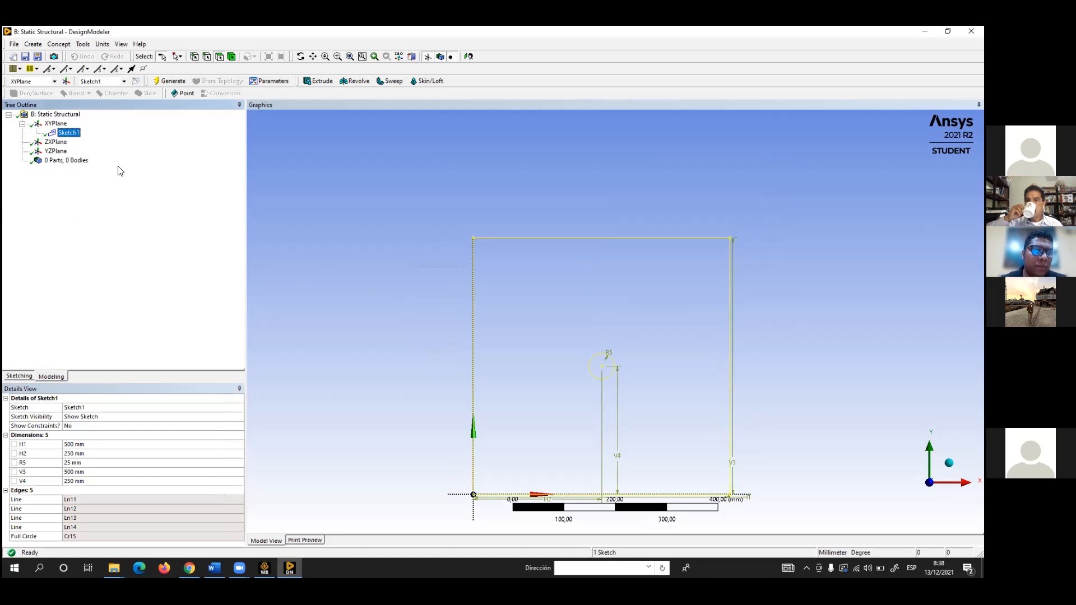
pyautogui.click(59, 45)
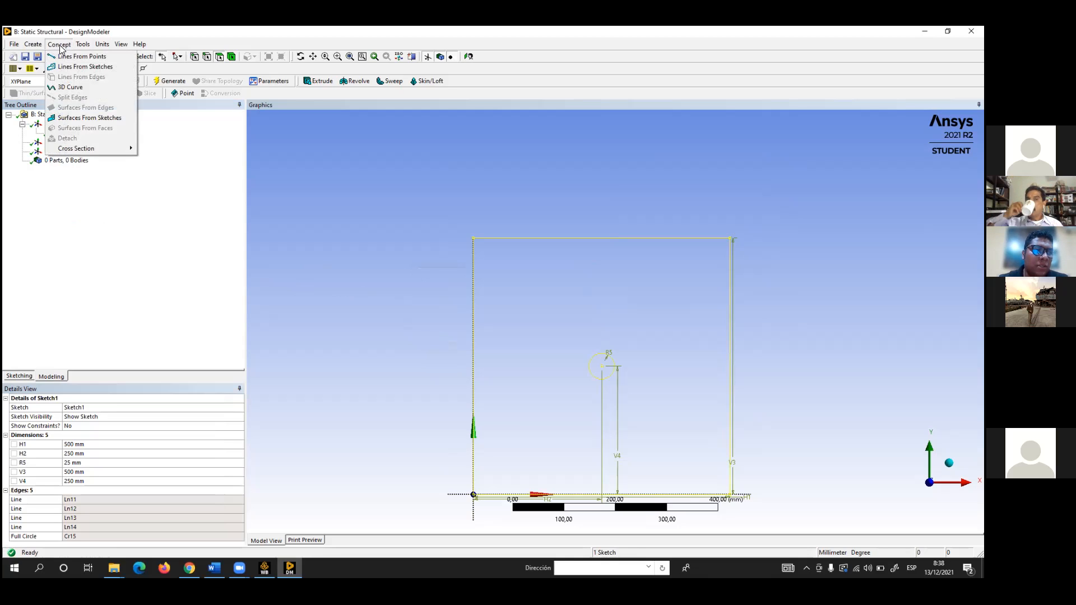
pyautogui.click(75, 119)
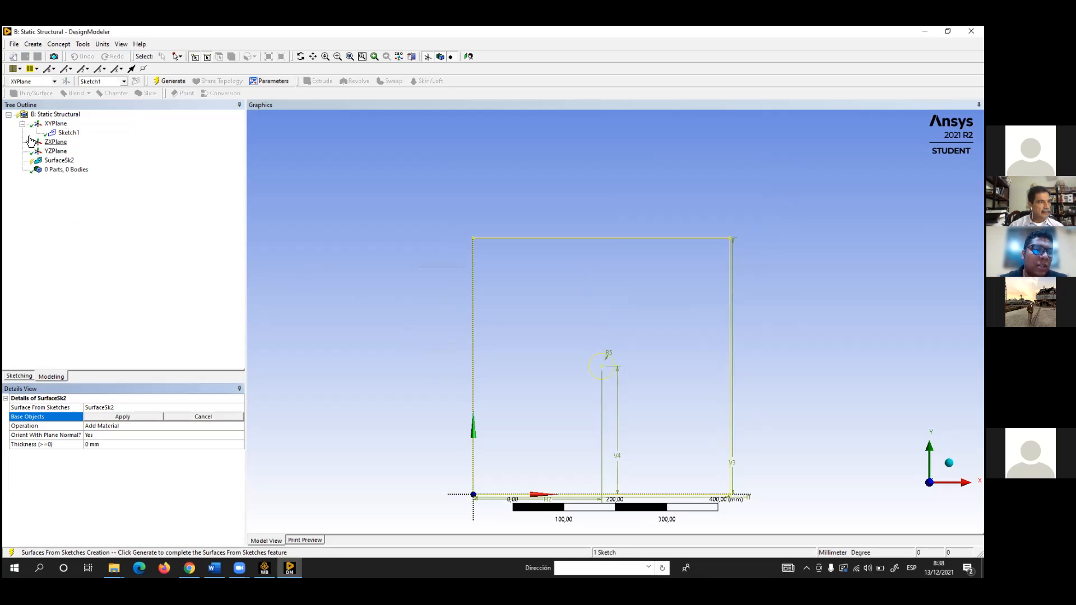
pyautogui.click(52, 162)
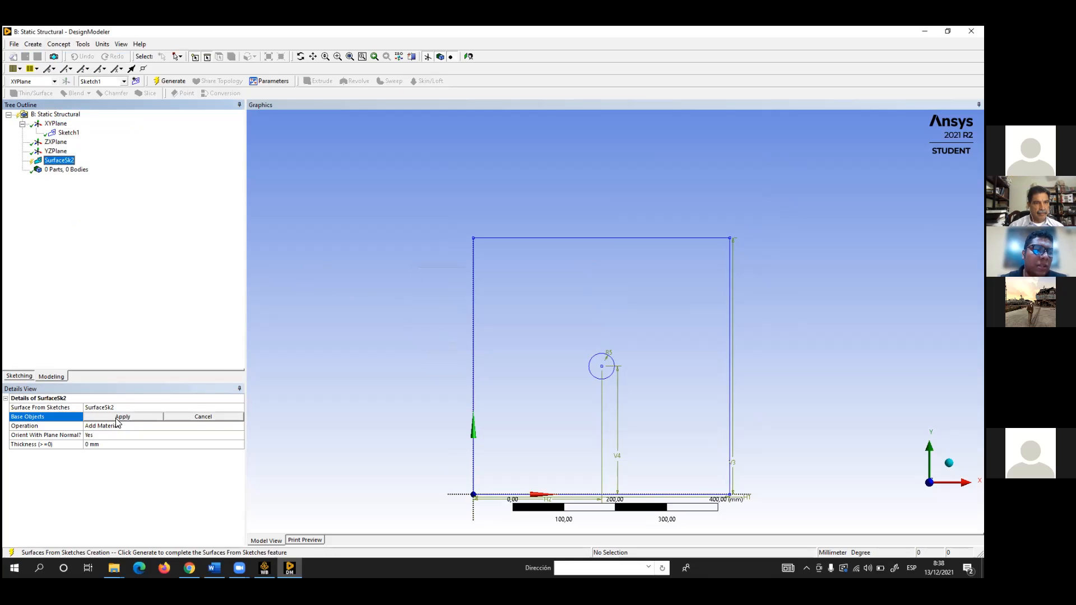
pyautogui.click(74, 135)
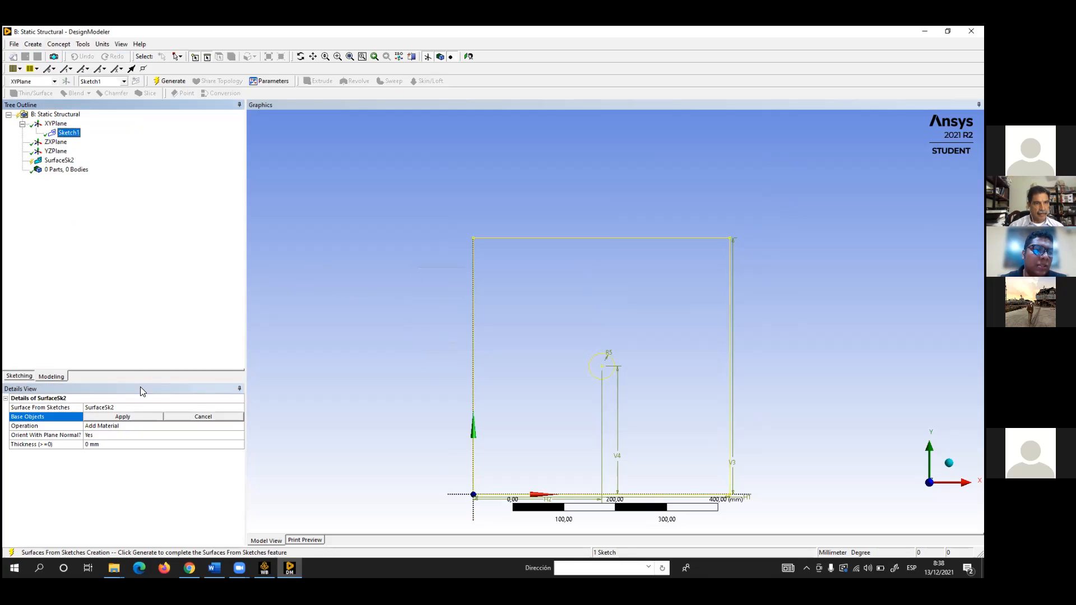
pyautogui.click(124, 417)
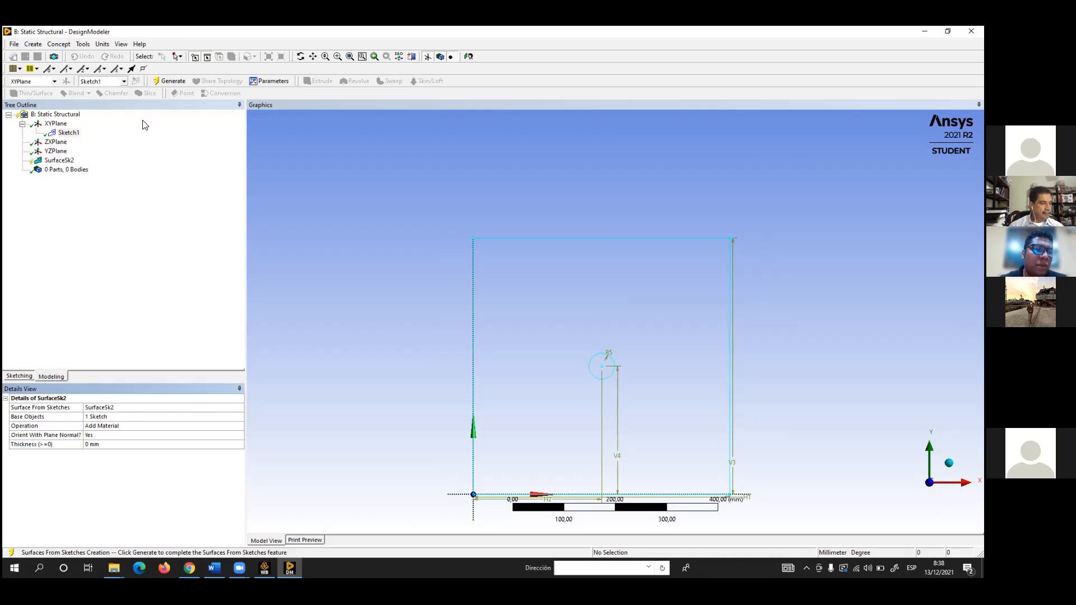
pyautogui.click(167, 83)
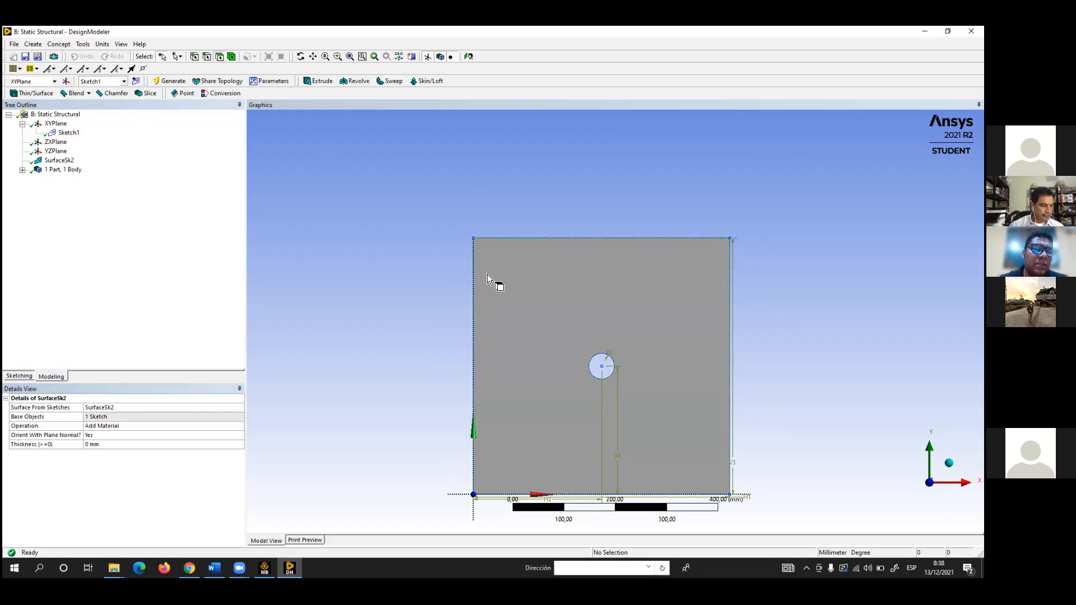
# - Set the thickness of the plate's surface feature to 5 mm
pyautogui.click(111, 445)
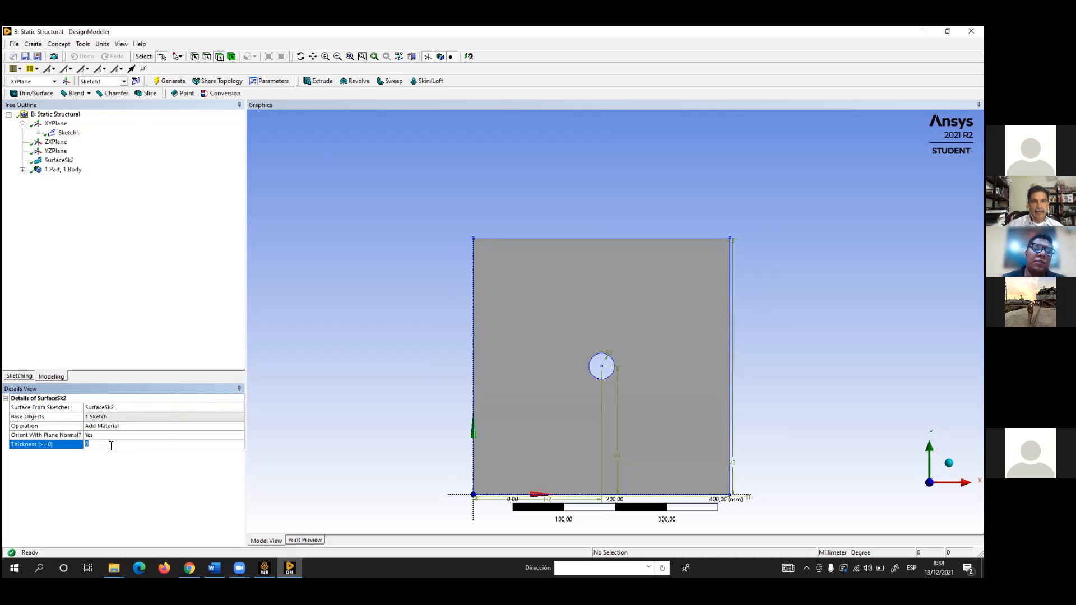
pyautogui.press('BackSpace')
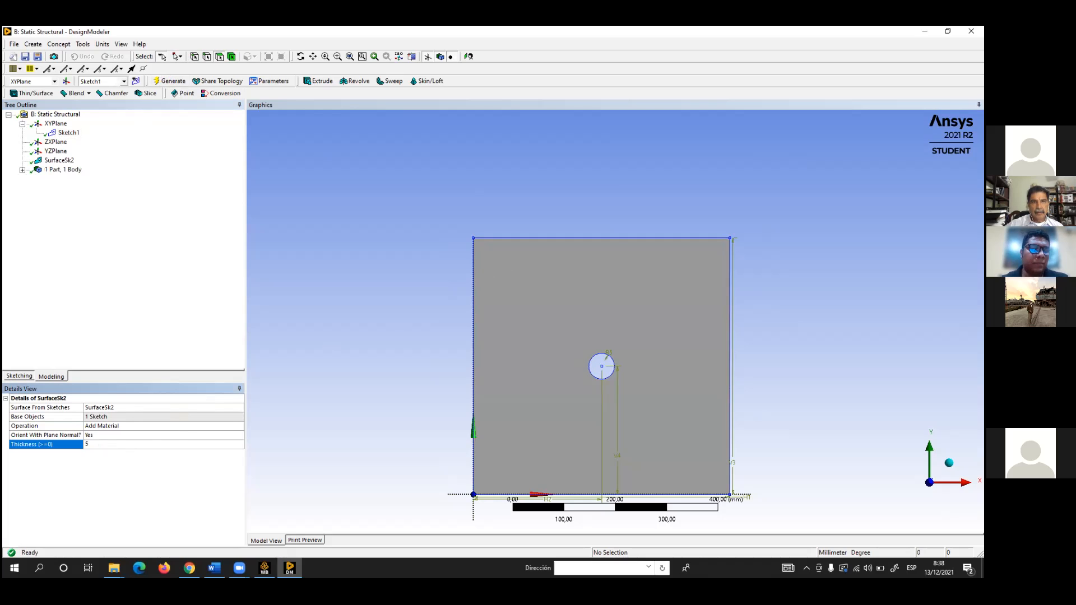
pyautogui.click(157, 268)
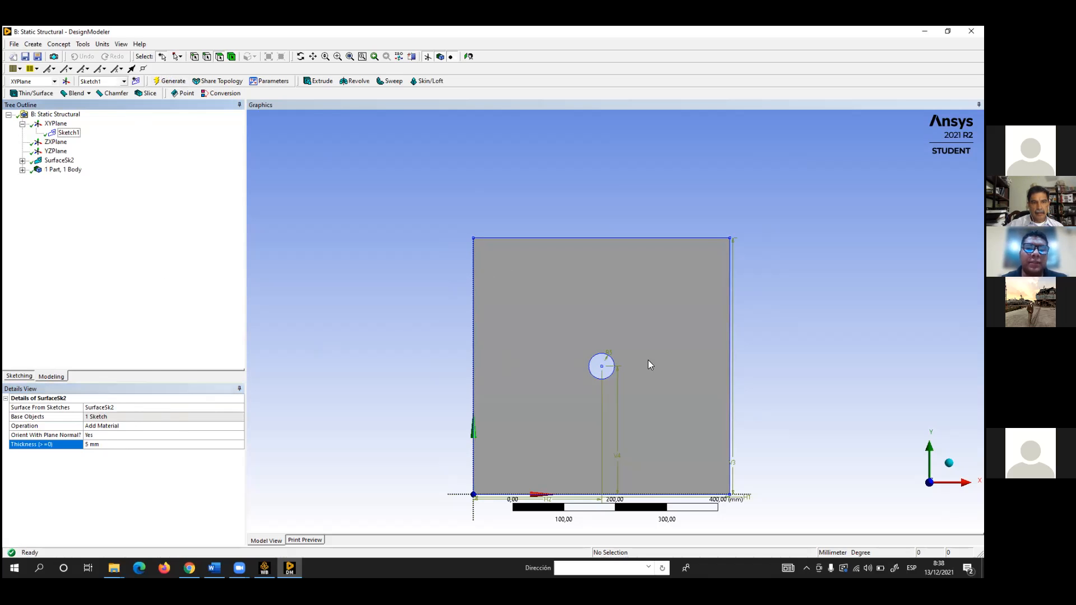
pyautogui.scroll(3, 577, 415)
pyautogui.scroll(-5, 577, 318)
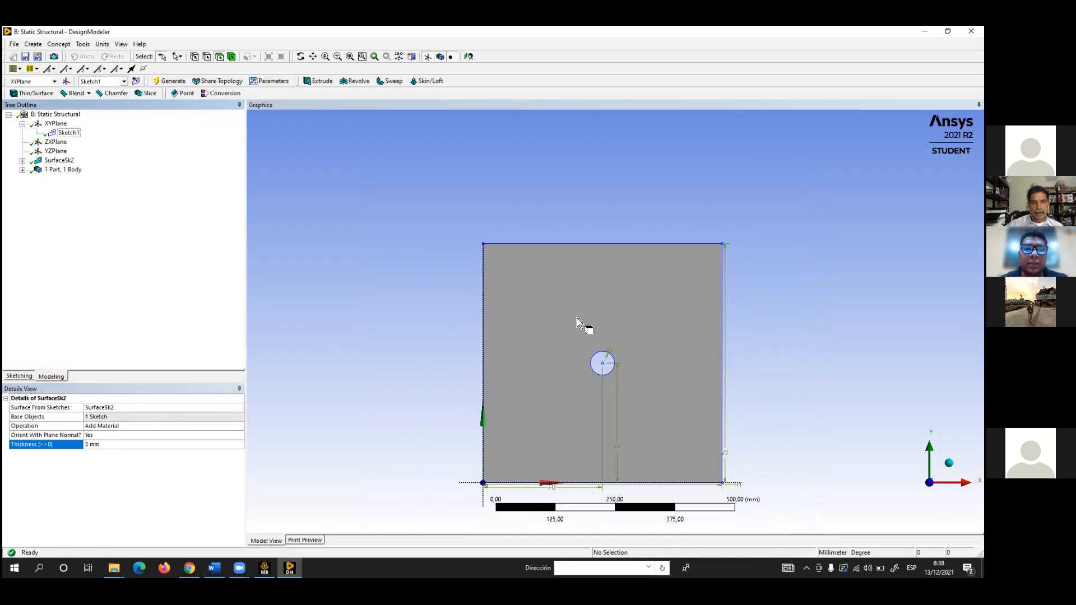
pyautogui.moveTo(735, 366)
pyautogui.mouseDown(button='middle')
pyautogui.moveTo(752, 351)
pyautogui.moveTo(730, 347)
pyautogui.mouseUp(button='middle')
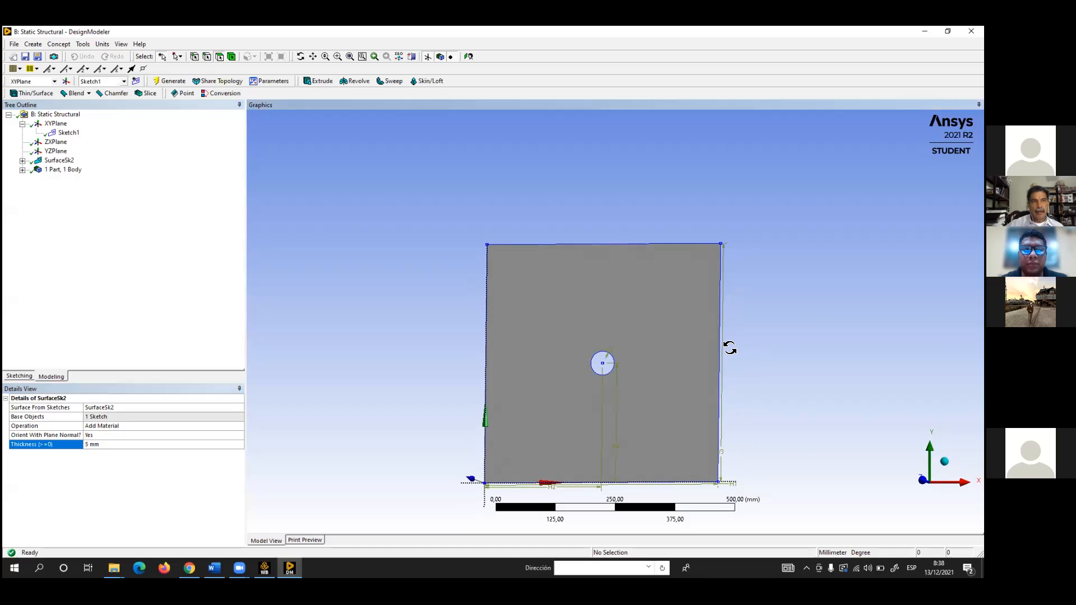
pyautogui.scroll(-2, 732, 335)
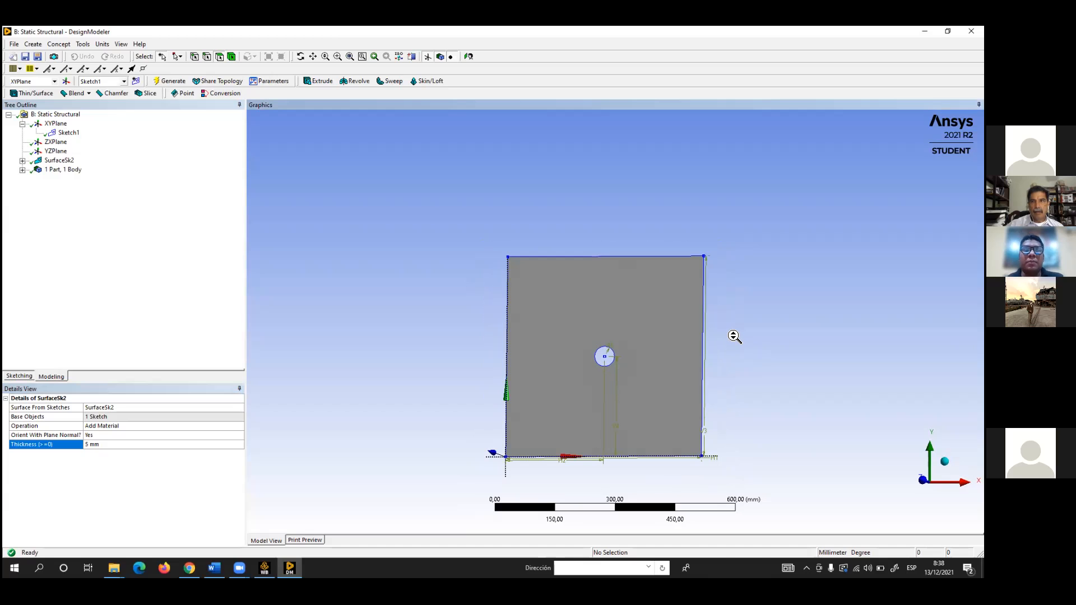
# - Save the project with the plate geometry and select the plate's surface feature
pyautogui.click(38, 57)
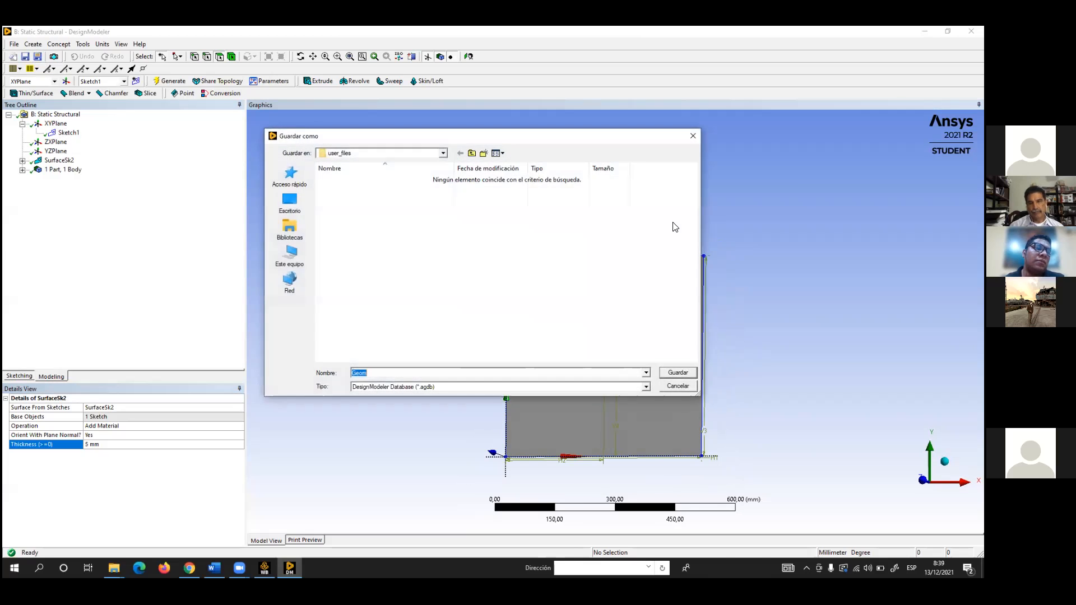
pyautogui.click(696, 136)
pyautogui.click(25, 54)
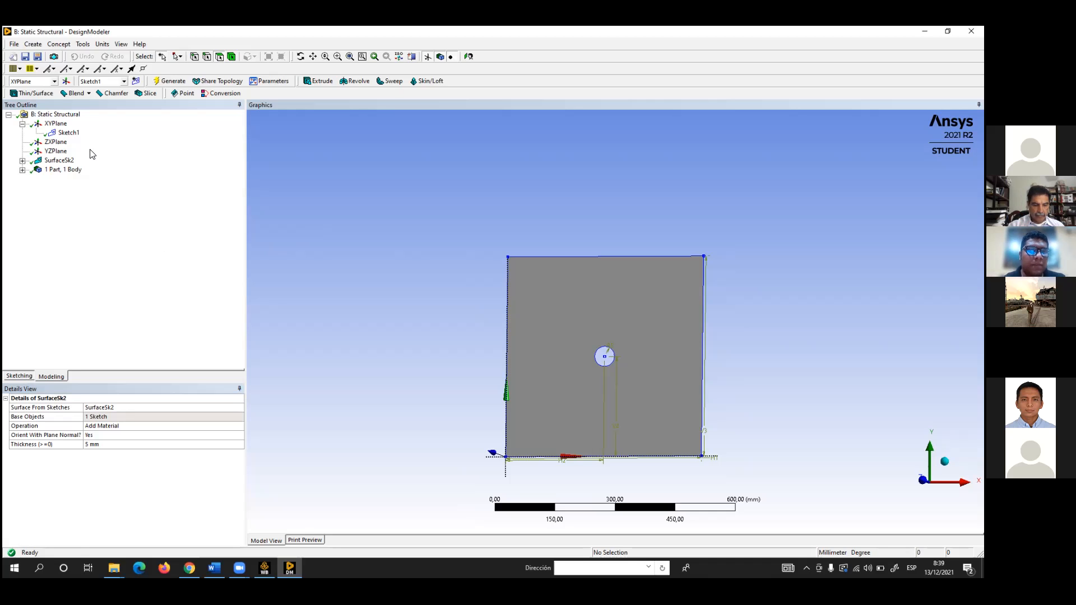
pyautogui.click(69, 162)
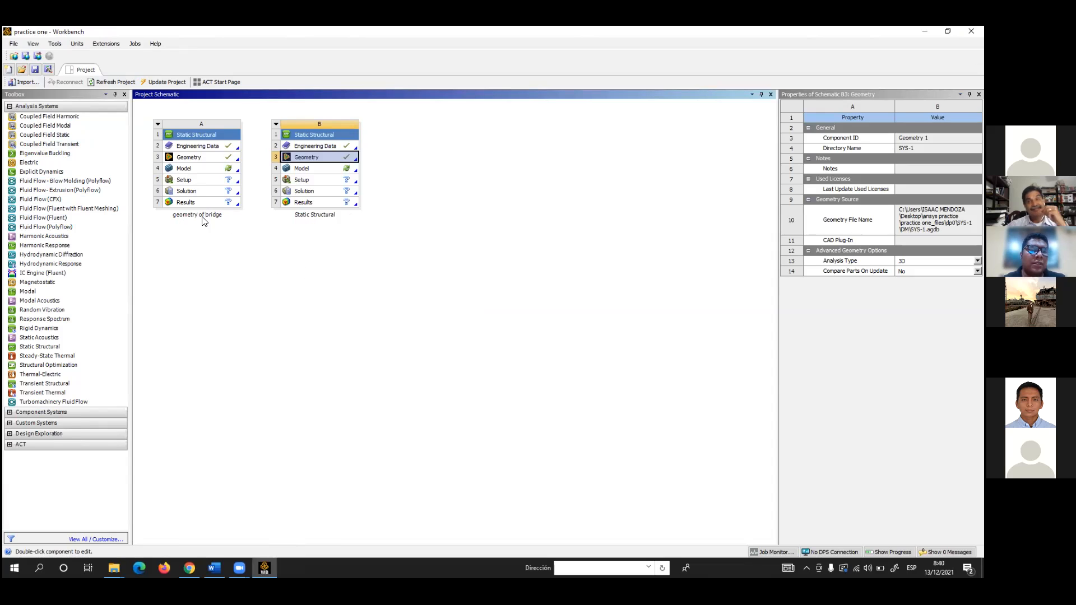
# - Rename the second Static Structural system, system B, as "plate with hole" and save the project
pyautogui.doubleClick(320, 215)
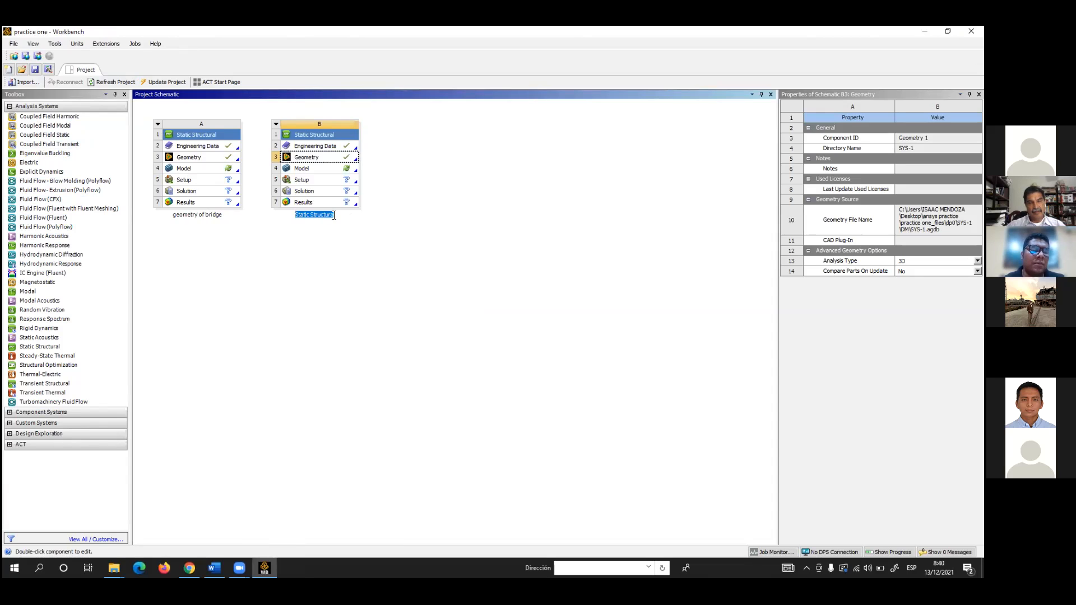
pyautogui.write('playte')
pyautogui.press('BackSpace')
pyautogui.press('BackSpace')
pyautogui.press('BackSpace')
pyautogui.write('te with')
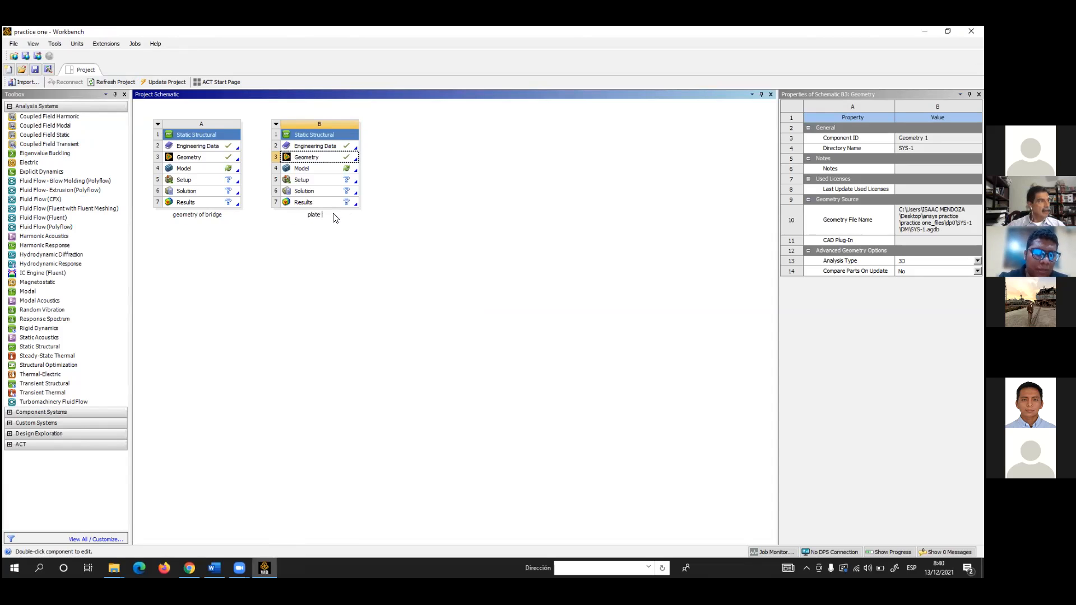
pyautogui.press('BackSpace')
pyautogui.press('BackSpace')
pyautogui.press('BackSpace')
pyautogui.press('BackSpace')
pyautogui.write('with hole')
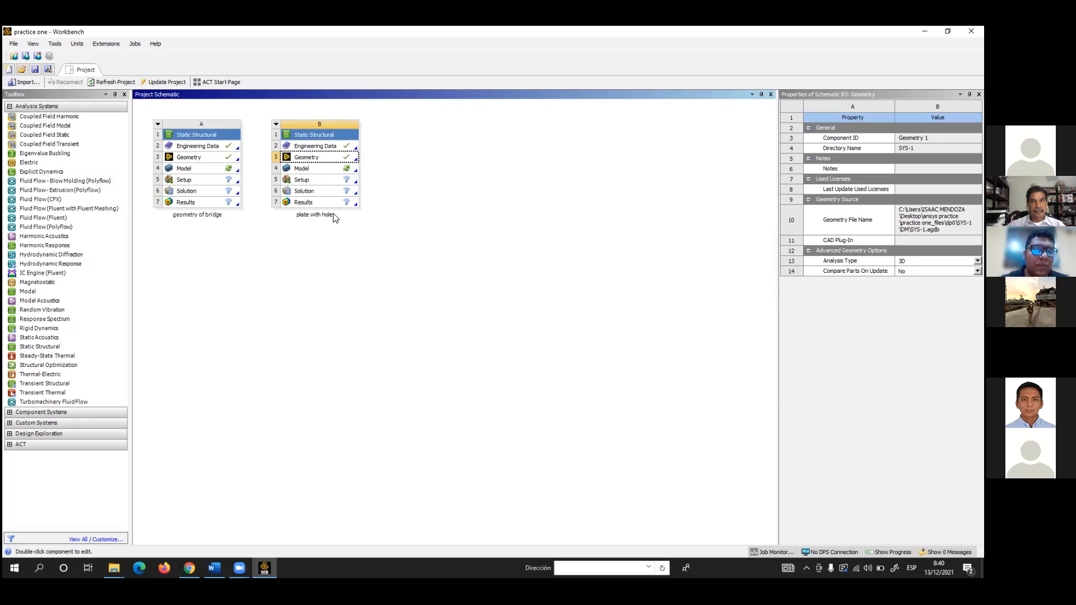
pyautogui.click(343, 243)
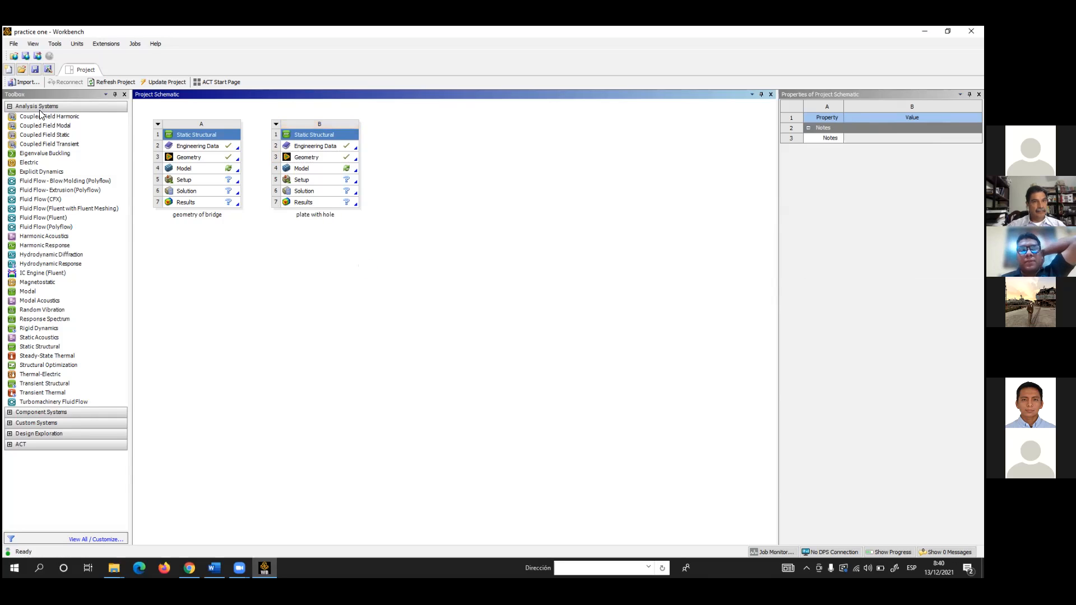
pyautogui.click(35, 70)
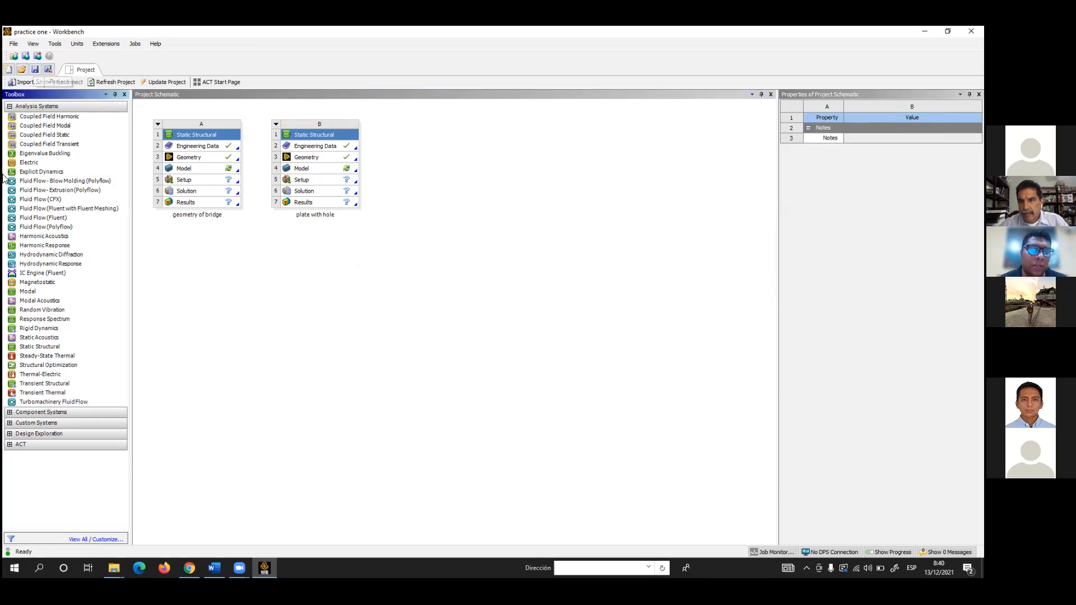
# - Switch to File Explorer, sort the Desktop folder by modification date and open the ansys practice folder
pyautogui.click(114, 567)
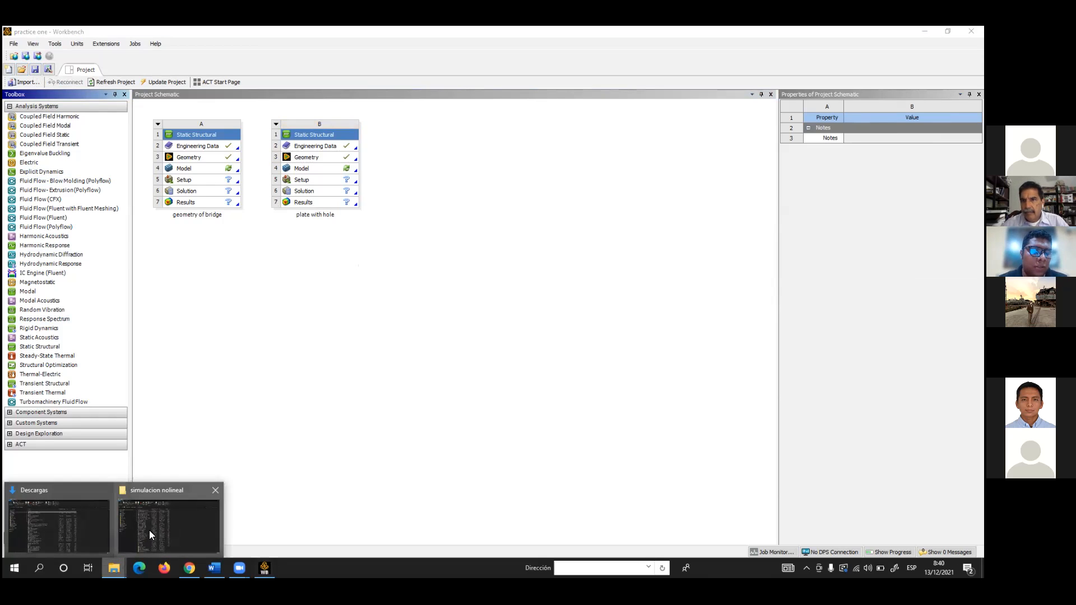
pyautogui.click(149, 530)
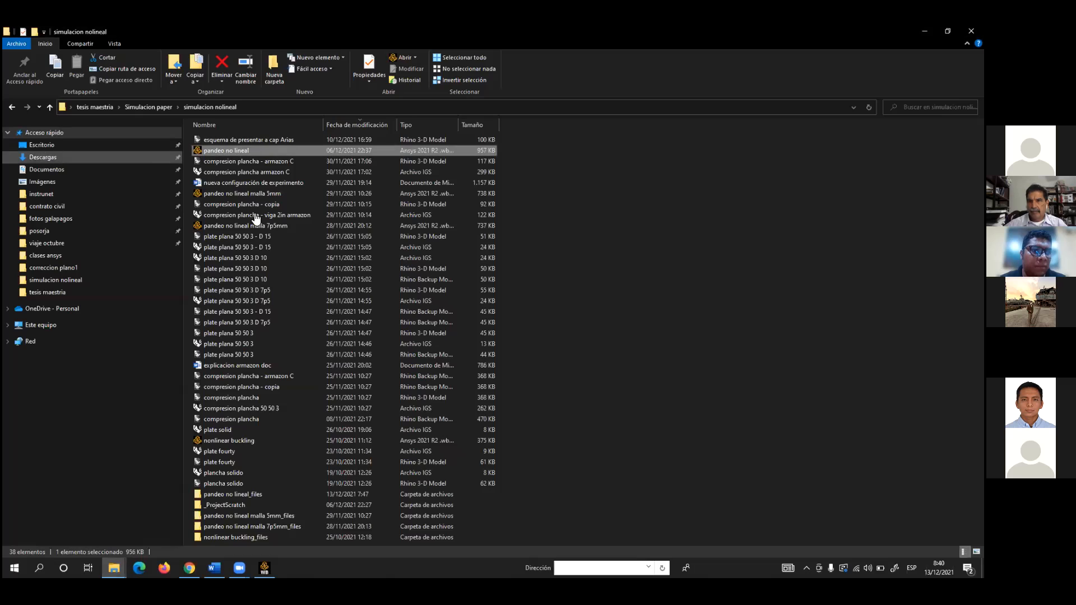
pyautogui.click(42, 145)
pyautogui.scroll(-5, 382, 242)
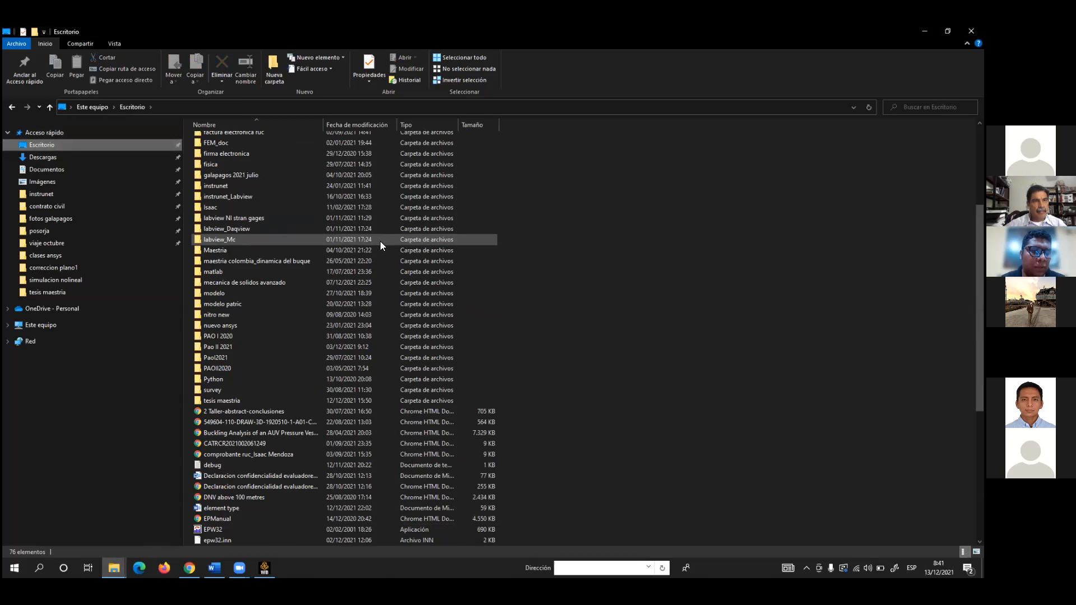
pyautogui.scroll(5, 381, 242)
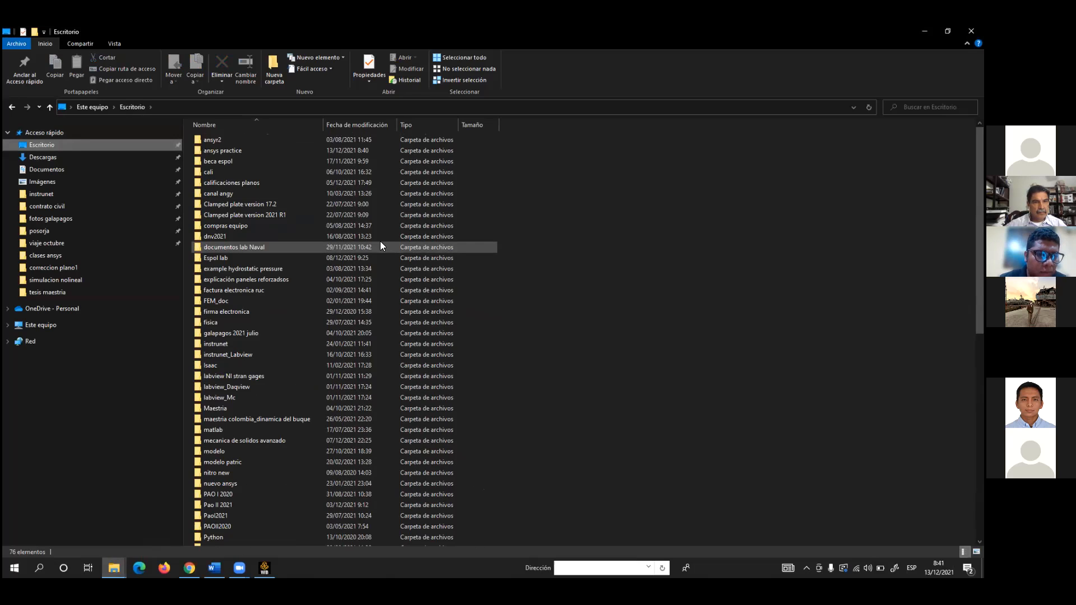
pyautogui.click(352, 125)
pyautogui.scroll(-7, 303, 263)
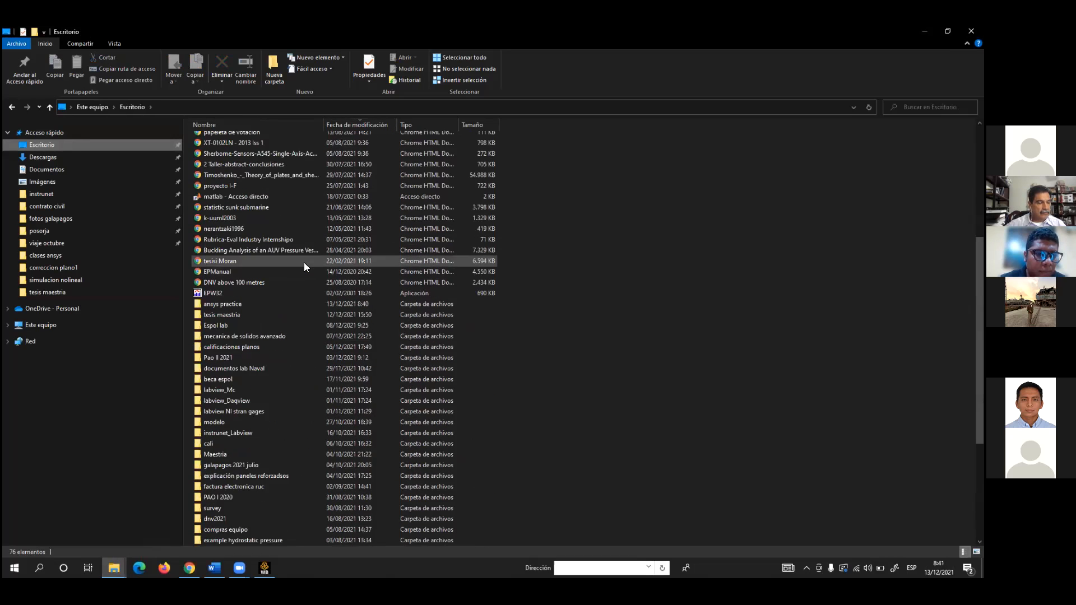
pyautogui.doubleClick(255, 303)
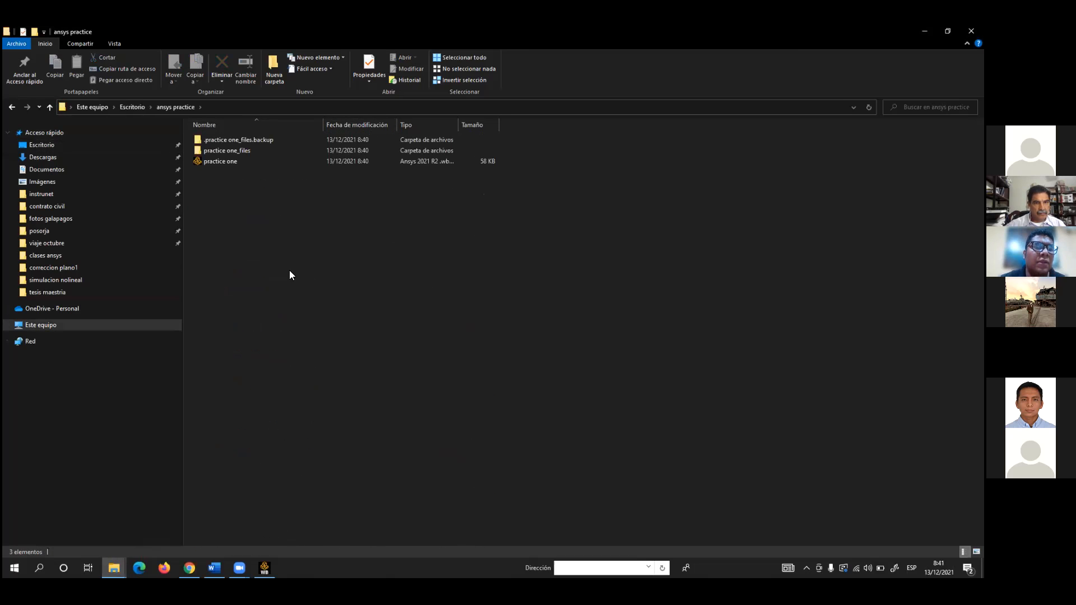